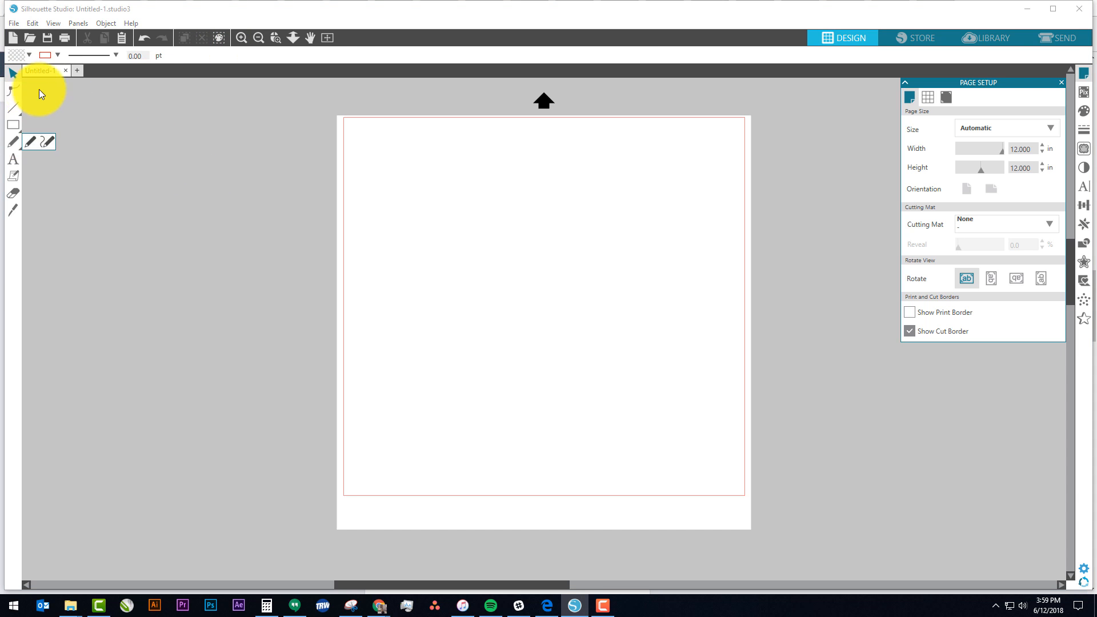
Step: Add the text "Hustle." near the page's upper left in the Leckerli One font at 72 pt
click(13, 159)
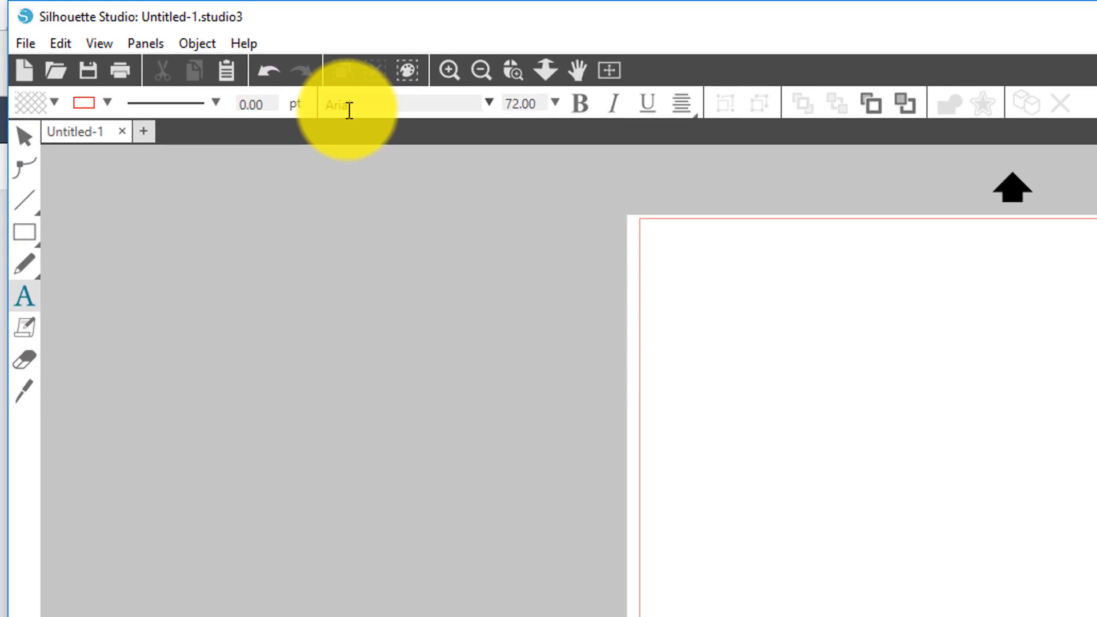
drag(362, 100, 328, 103)
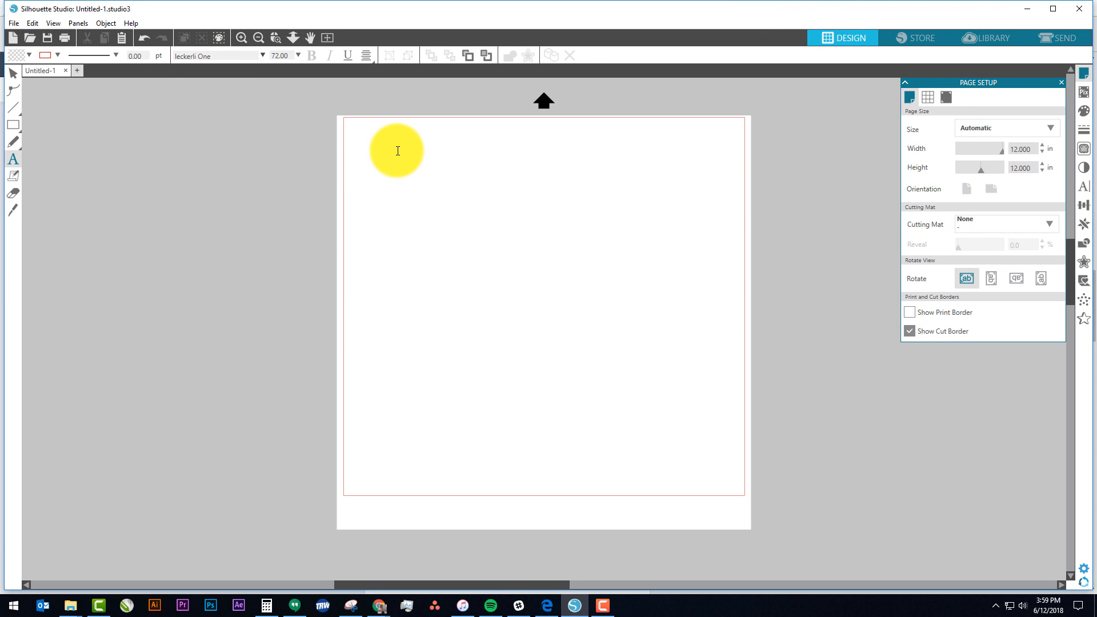
click(396, 149)
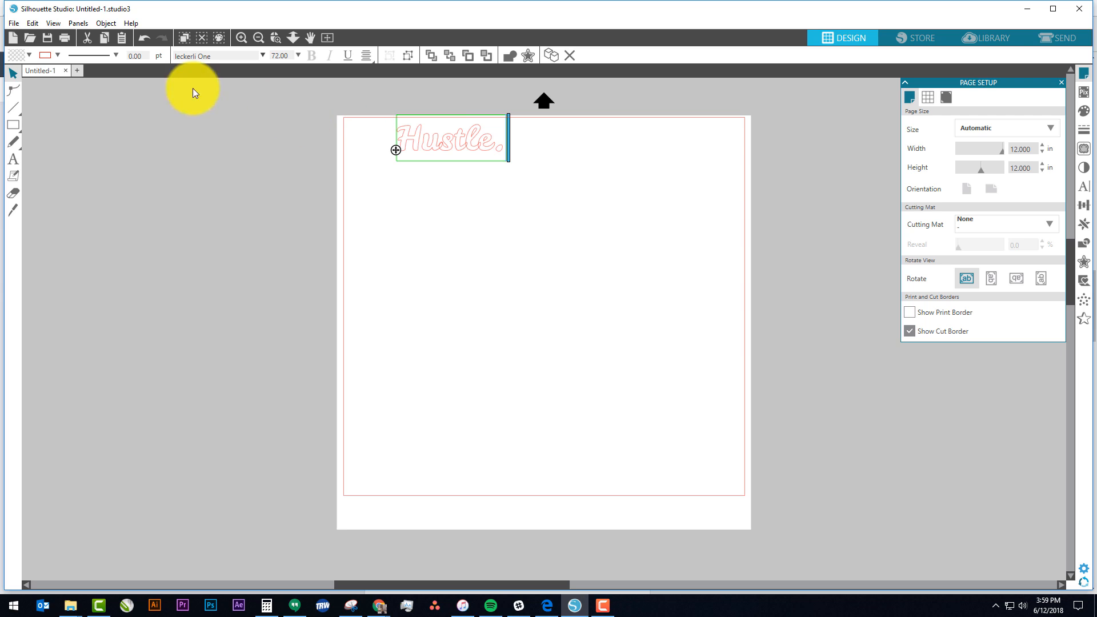
click(8, 73)
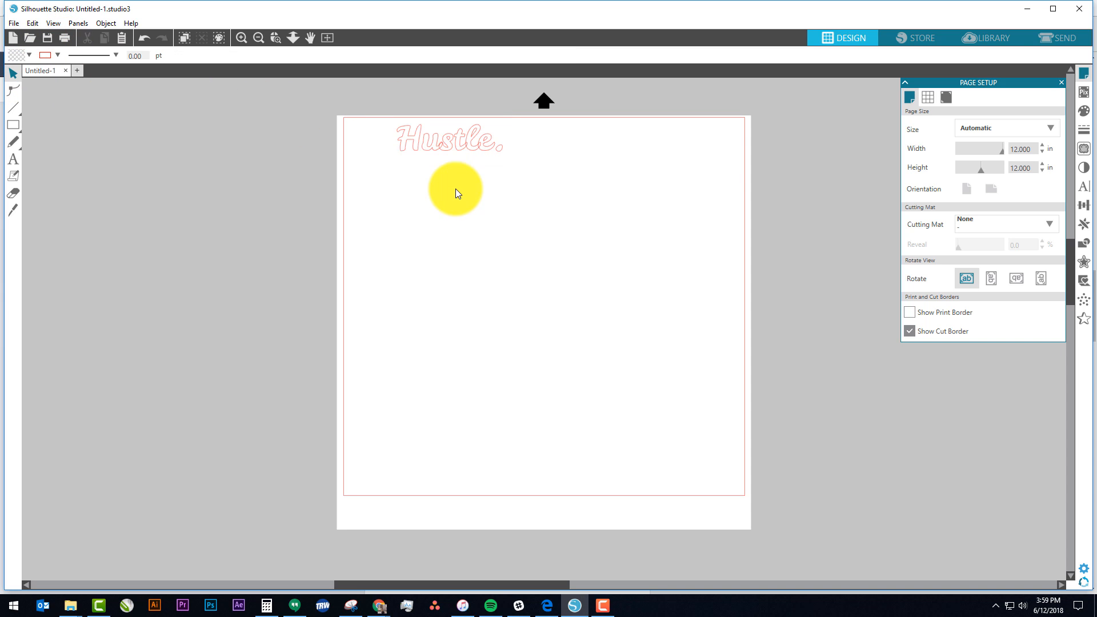
Step: Weld the overlapping letters of the word "Hustle." together
scroll(433, 151, up, 1)
scroll(440, 150, up, 3)
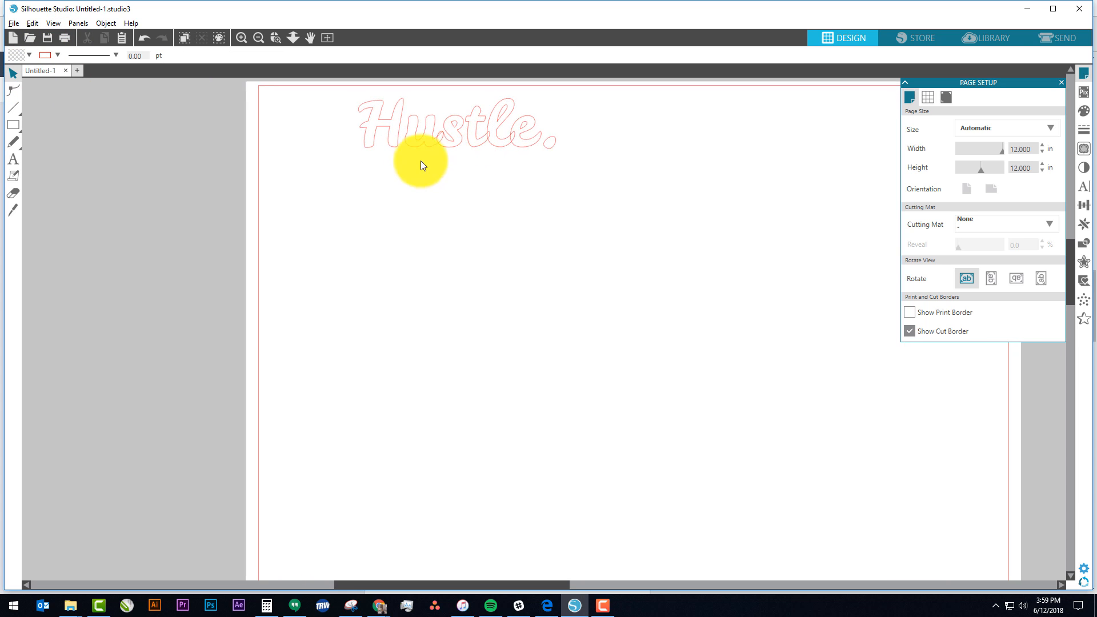
scroll(434, 143, up, 1)
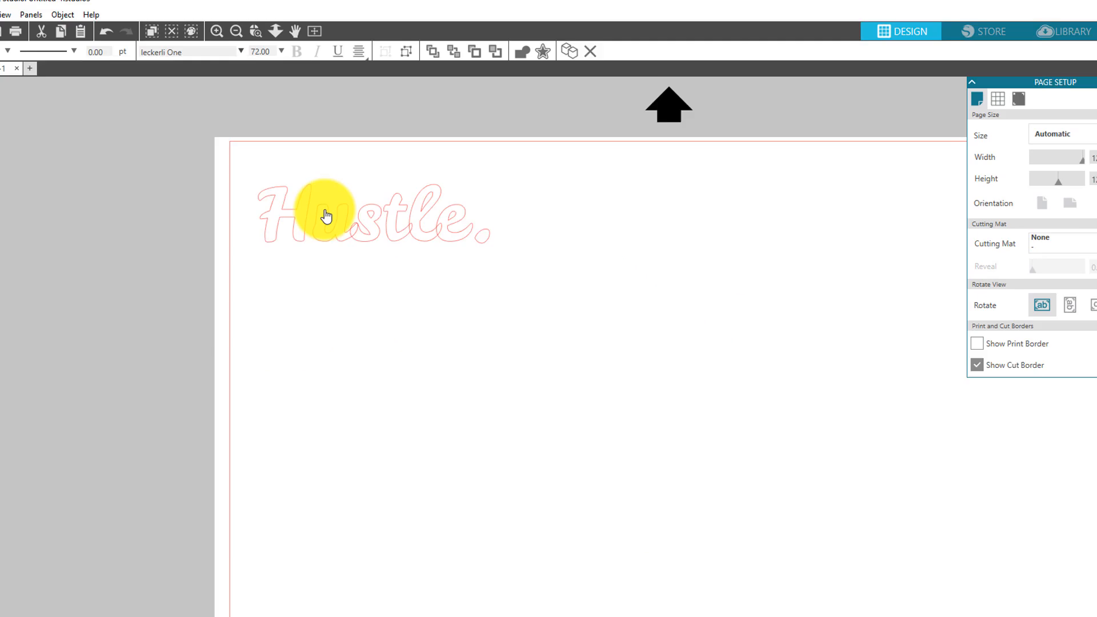
click(488, 241)
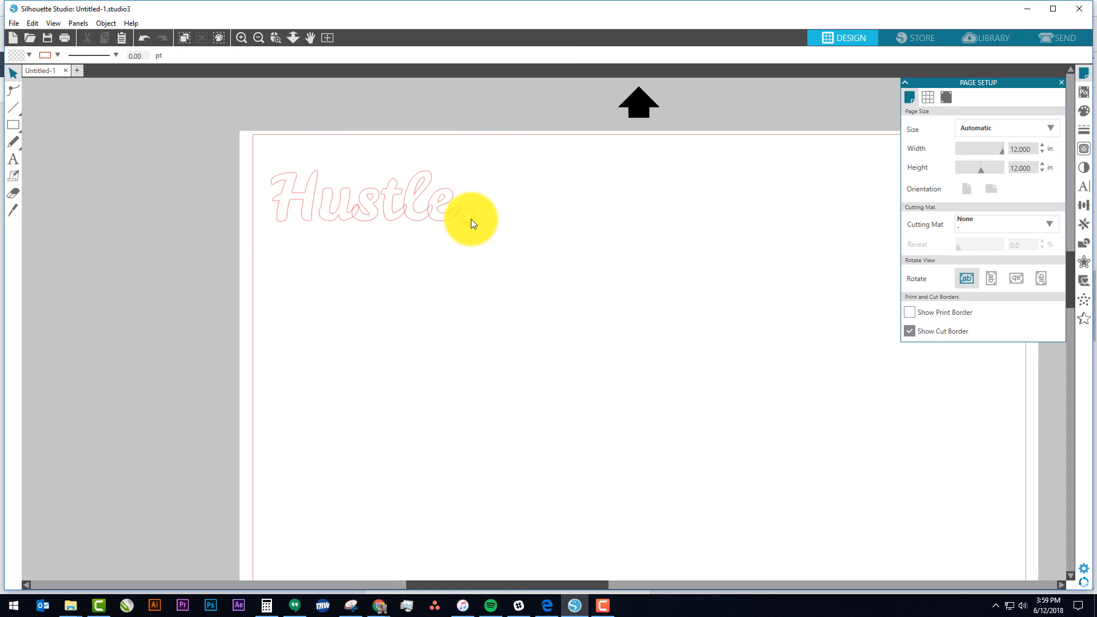
click(318, 198)
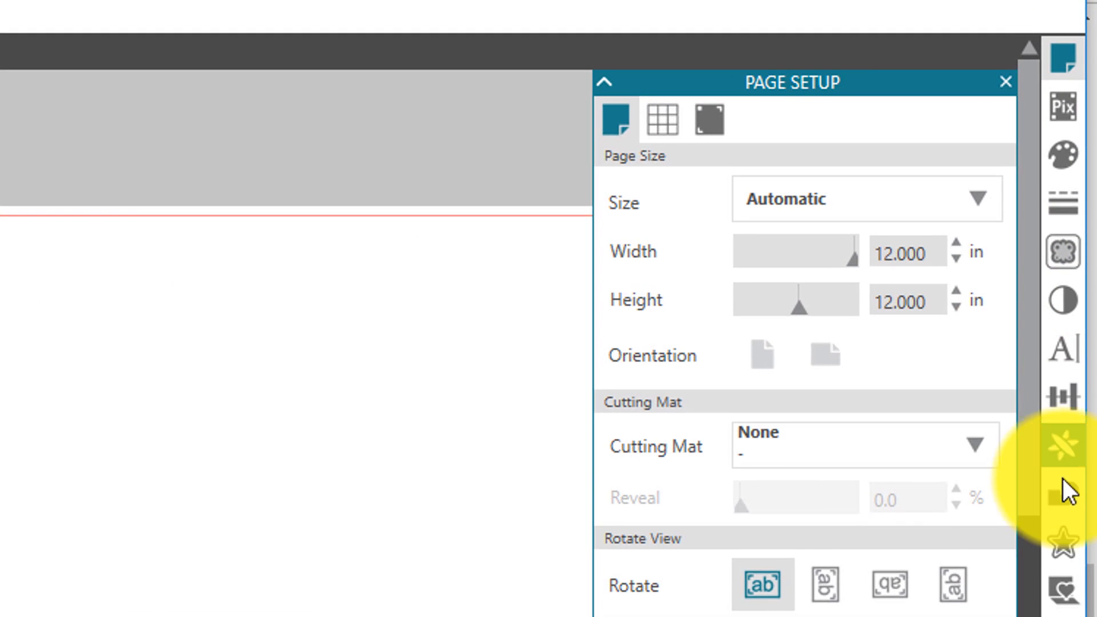
click(1062, 502)
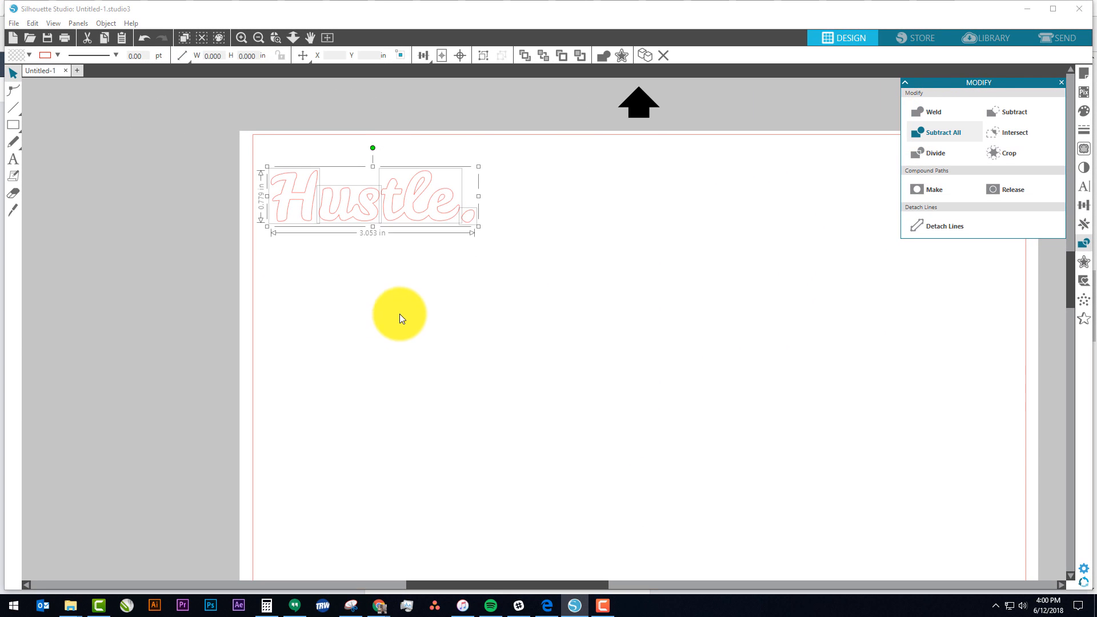
click(399, 314)
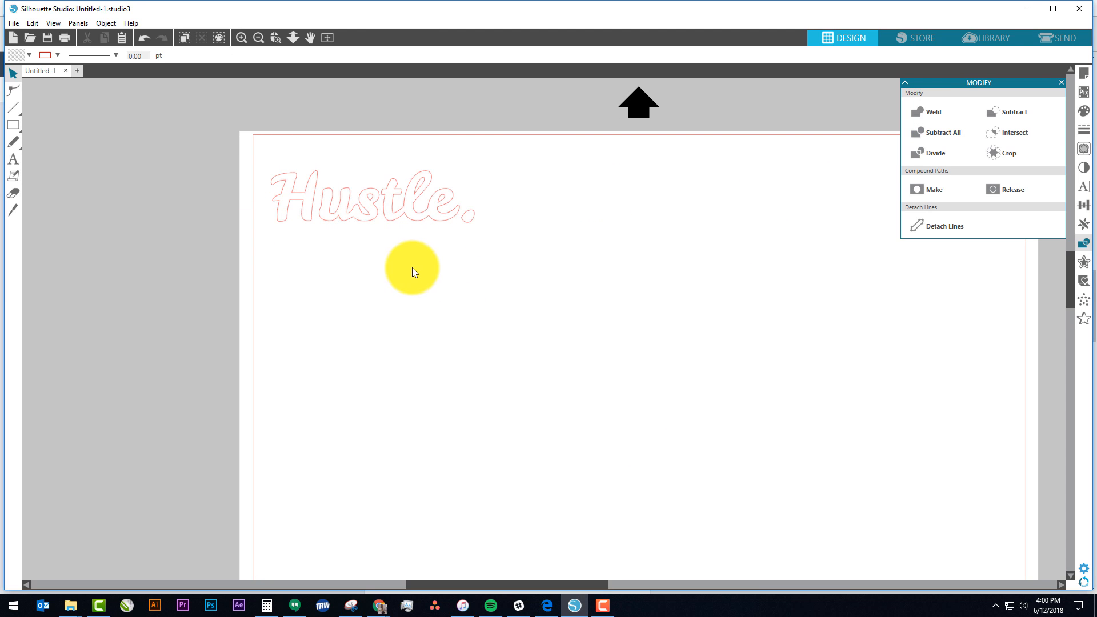
Step: Group the welded letter pieces and enlarge the word proportionally to about 9.52 in wide
click(423, 196)
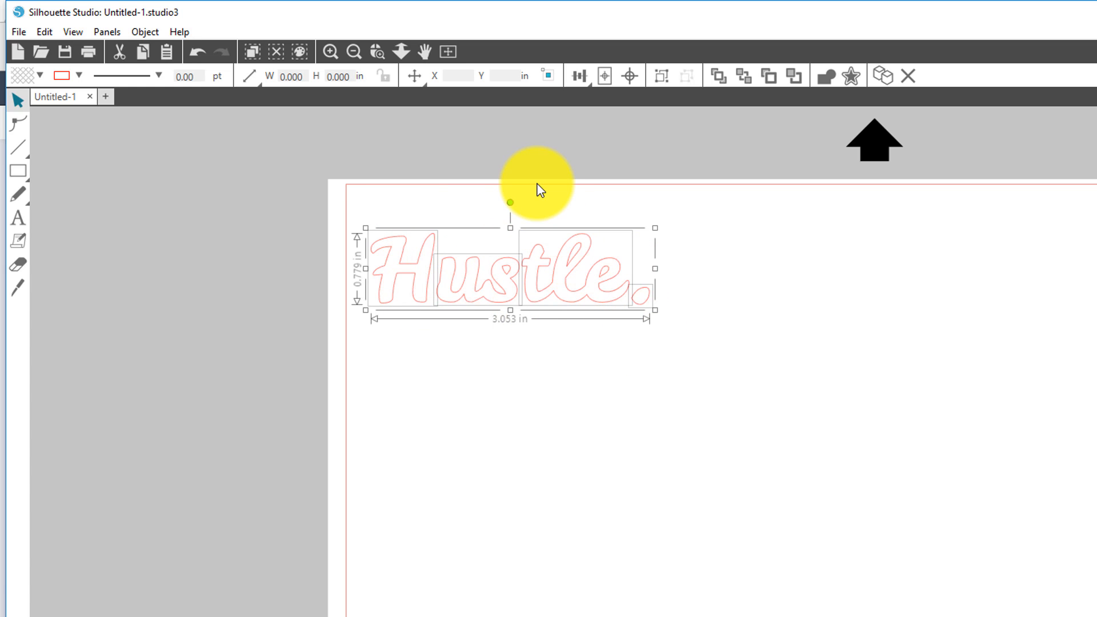
key(ctrl+g)
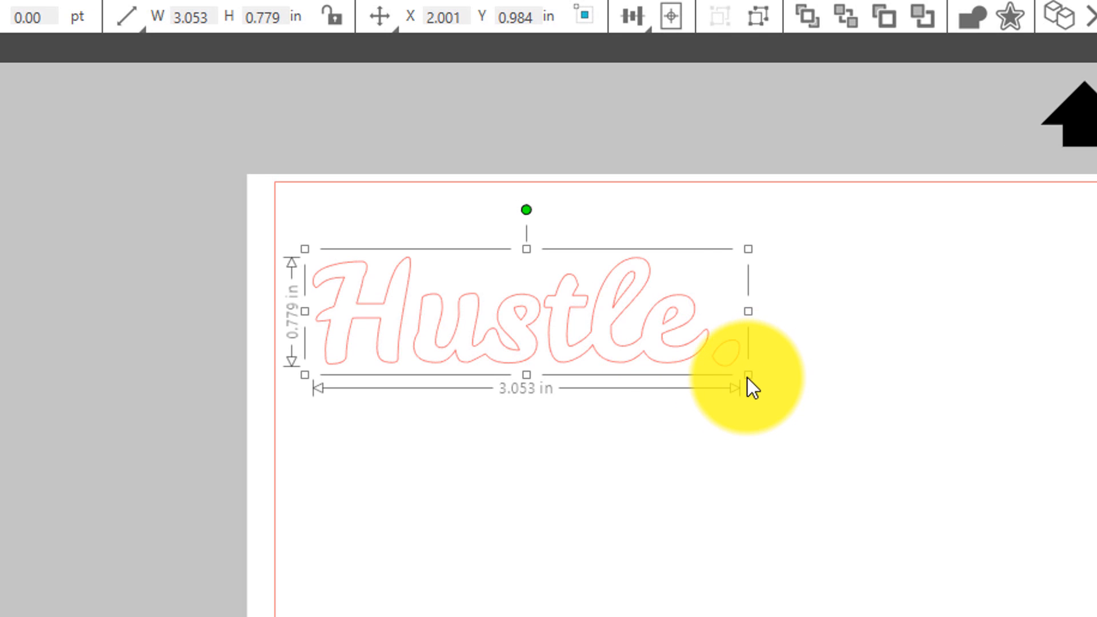
drag(747, 379, 1050, 616)
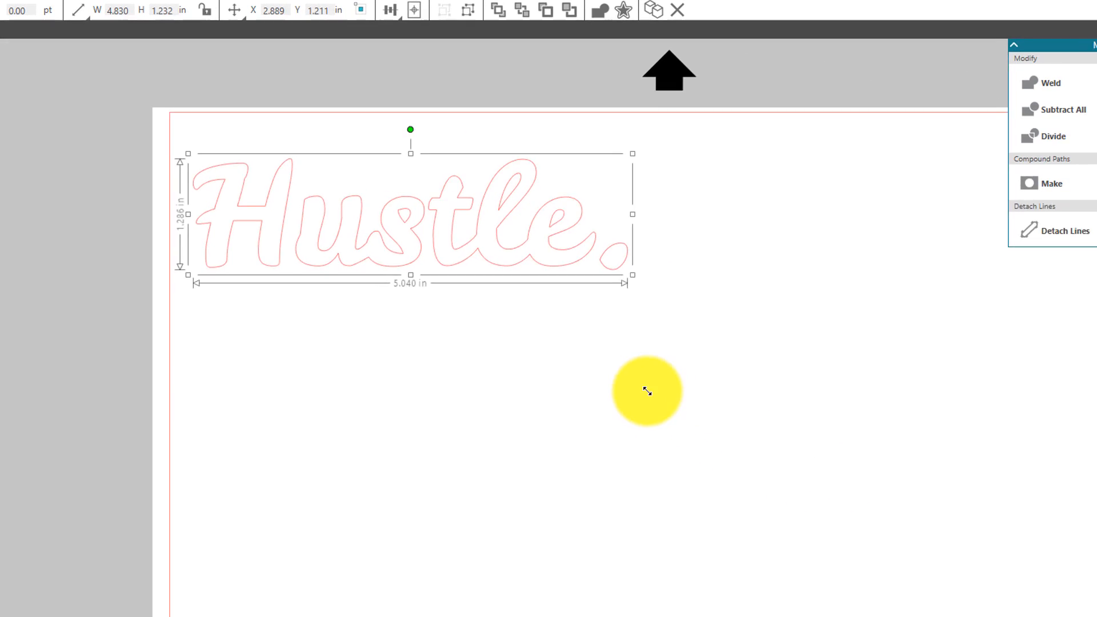
drag(648, 391, 921, 593)
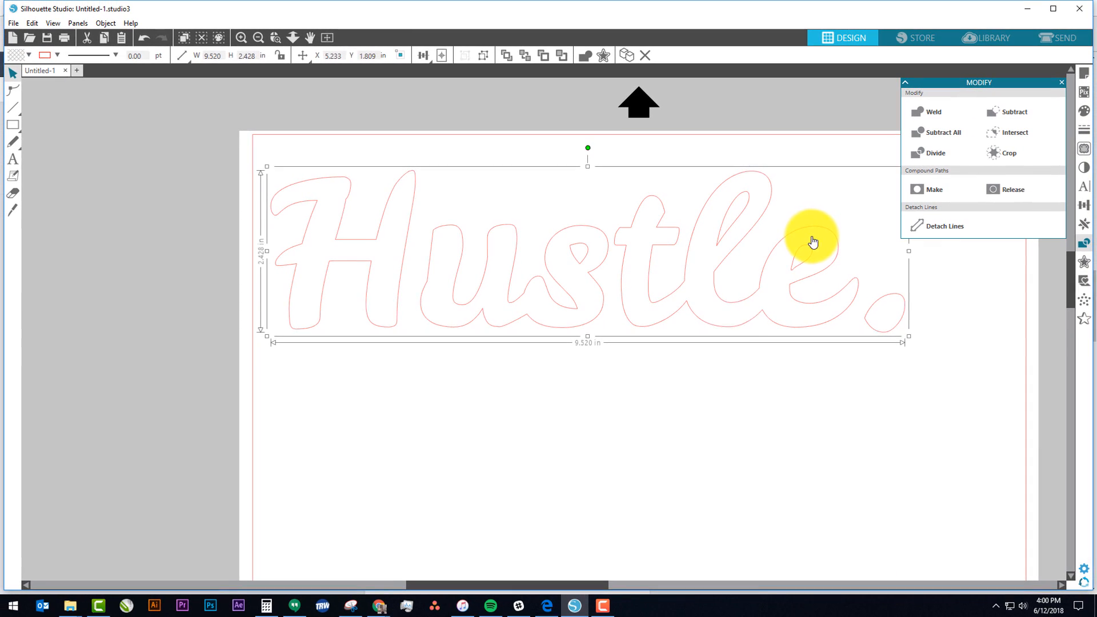
click(774, 375)
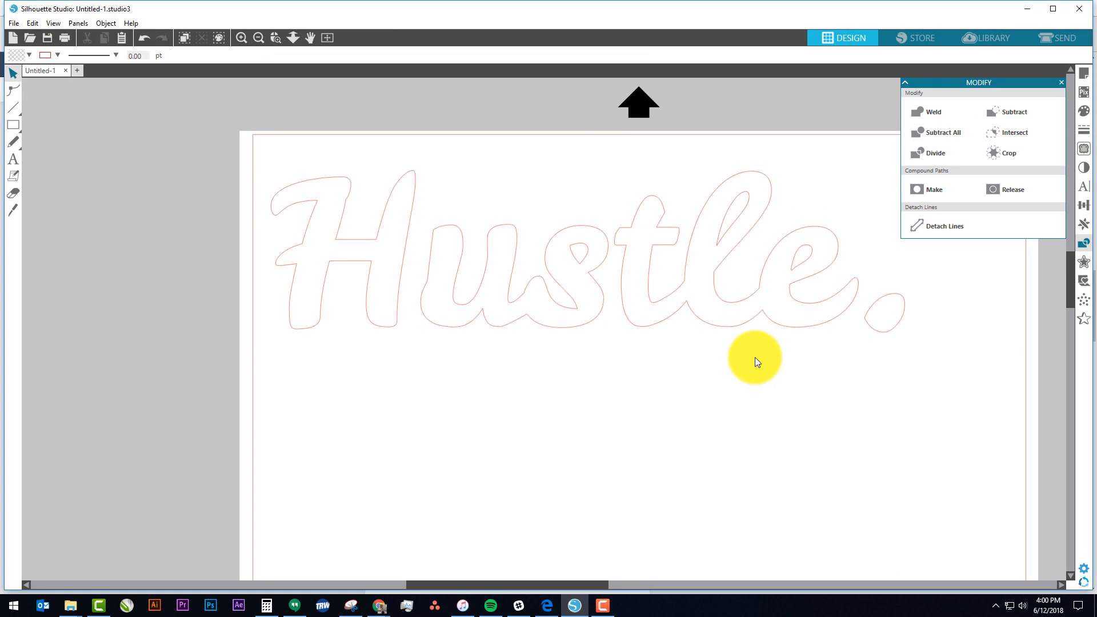
Step: Fill the word "Hustle." with turquoise and remove its outline colour
click(342, 221)
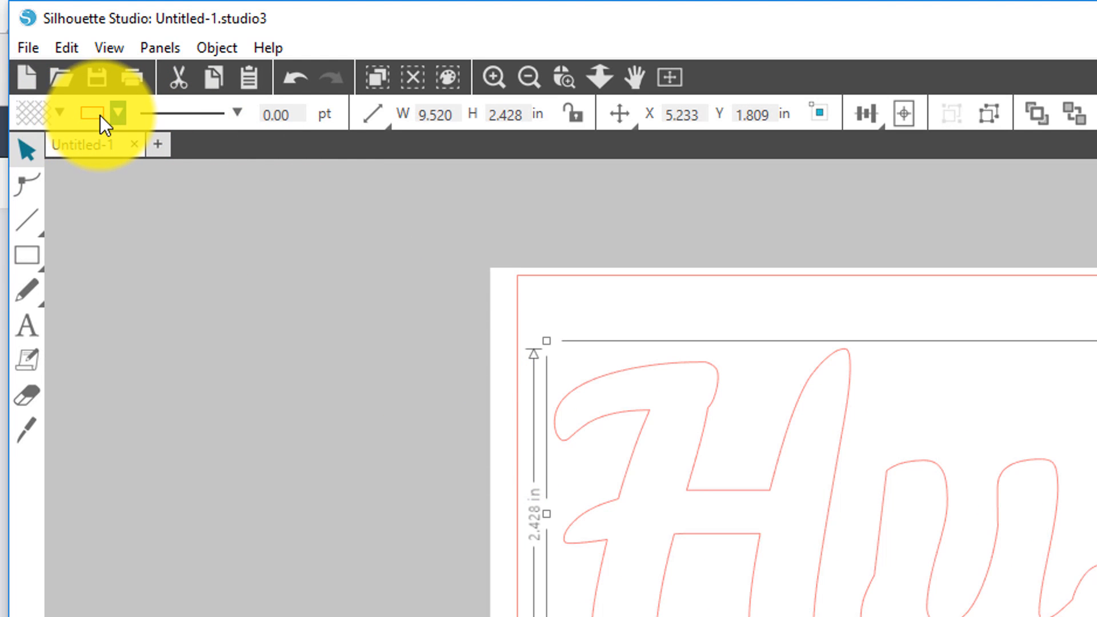
click(60, 112)
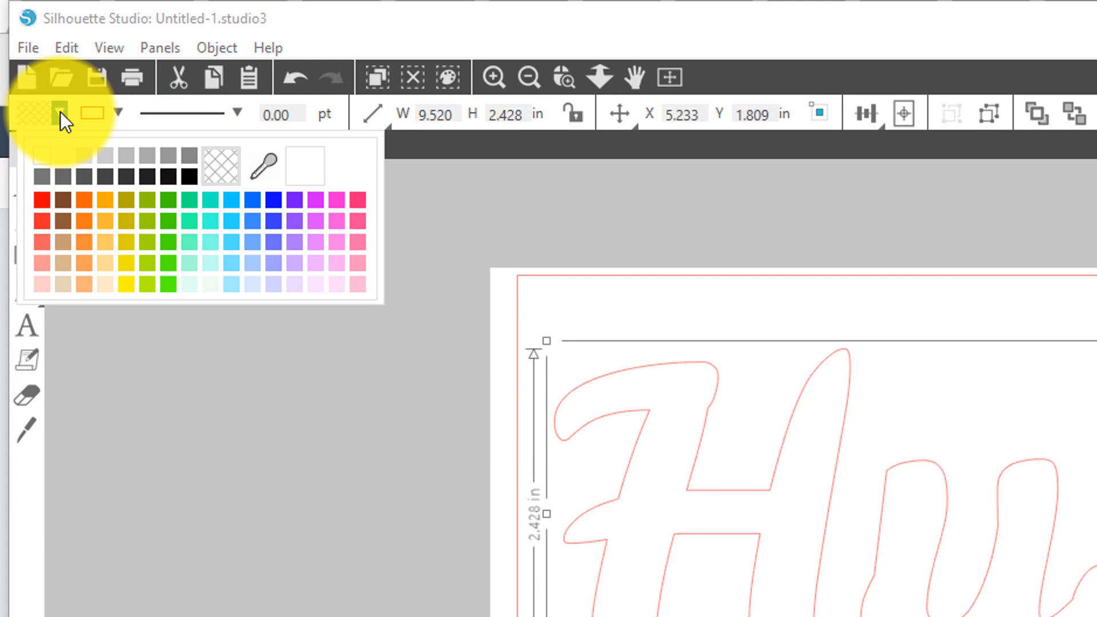
click(212, 210)
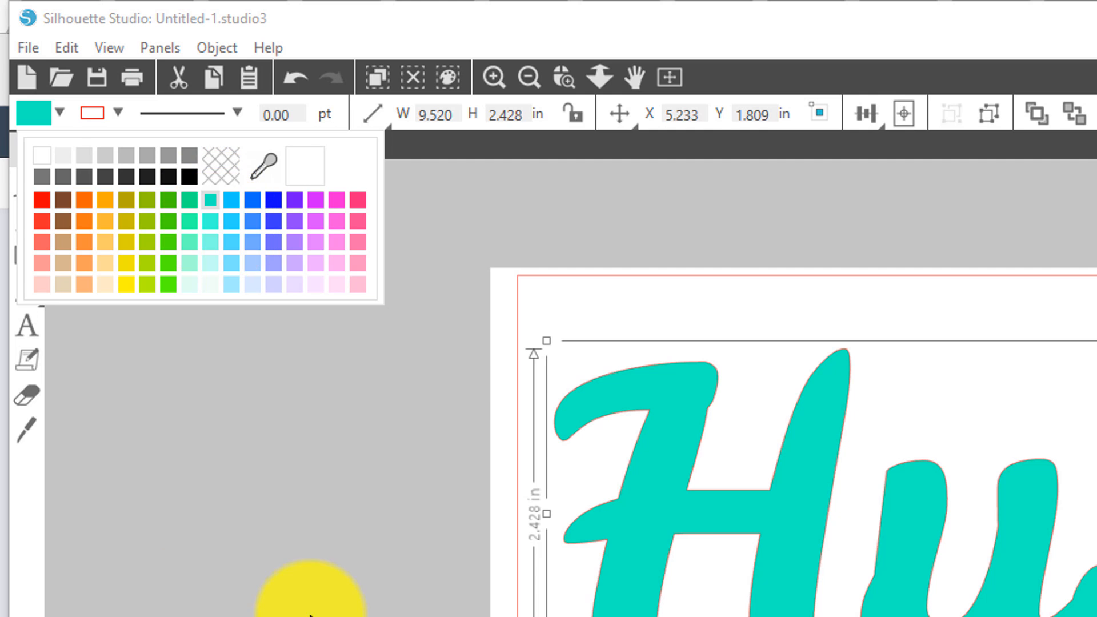
click(117, 113)
click(270, 170)
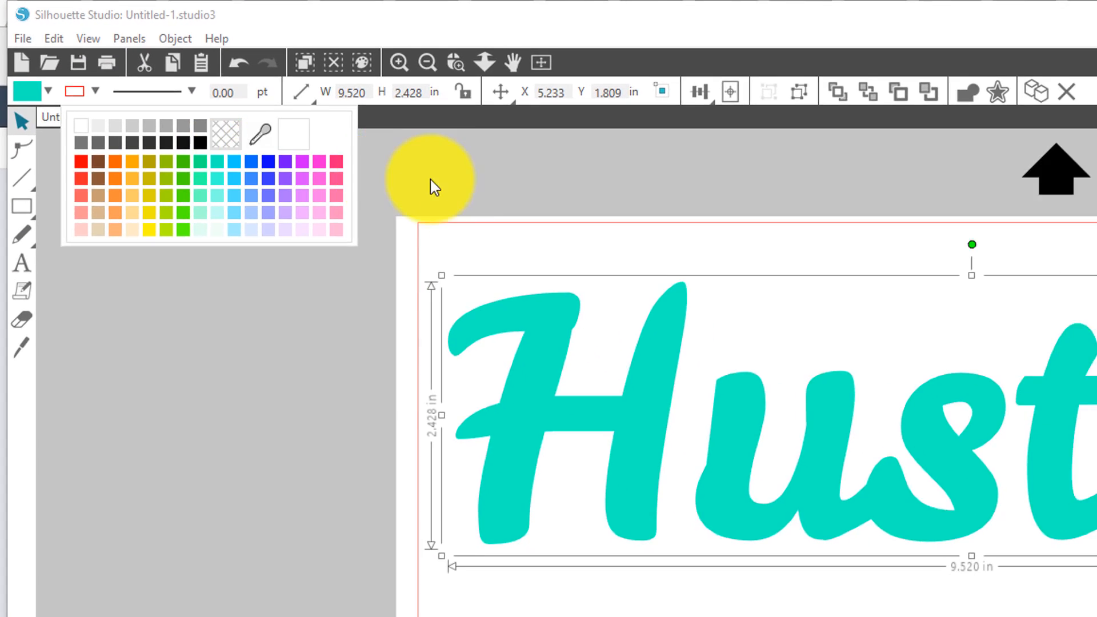
click(528, 228)
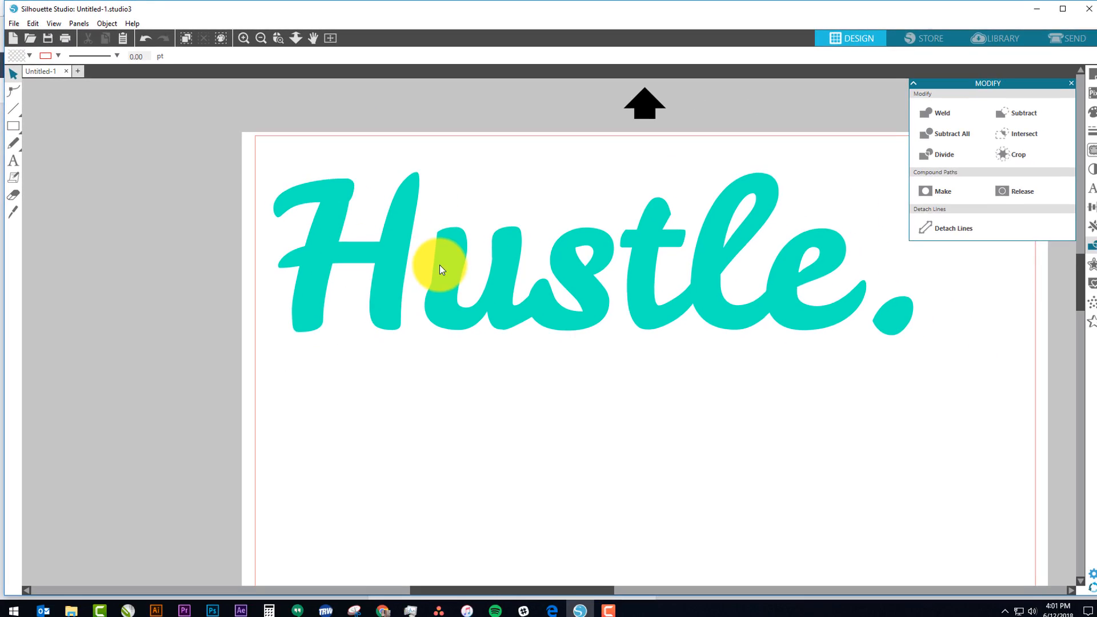
Step: Duplicate the turquoise word and fill the copy with red
click(392, 252)
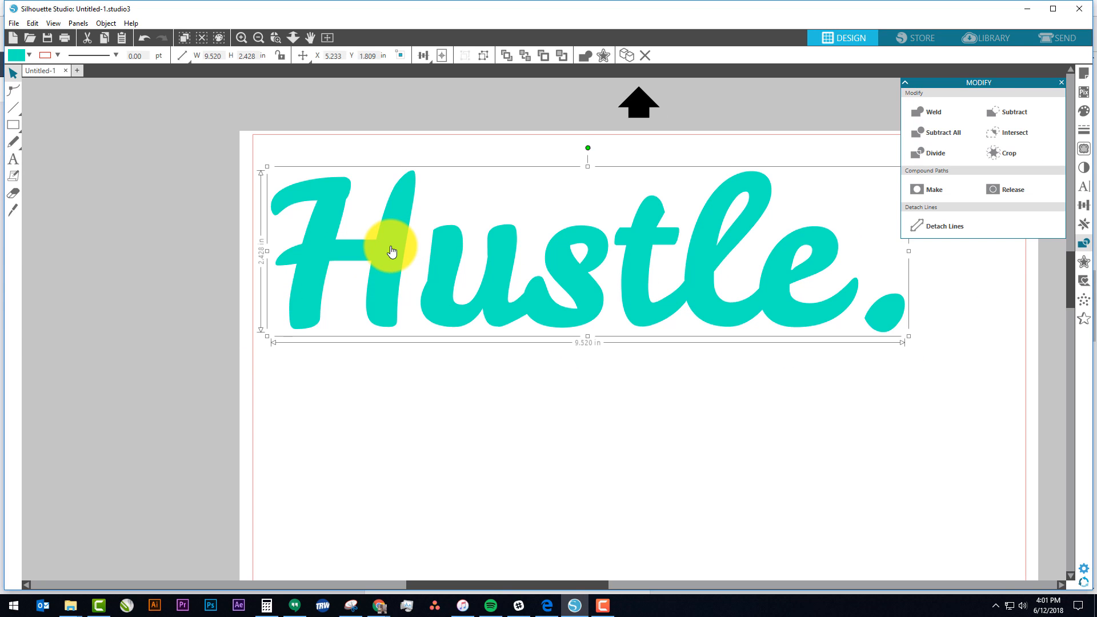
key(ctrl+c)
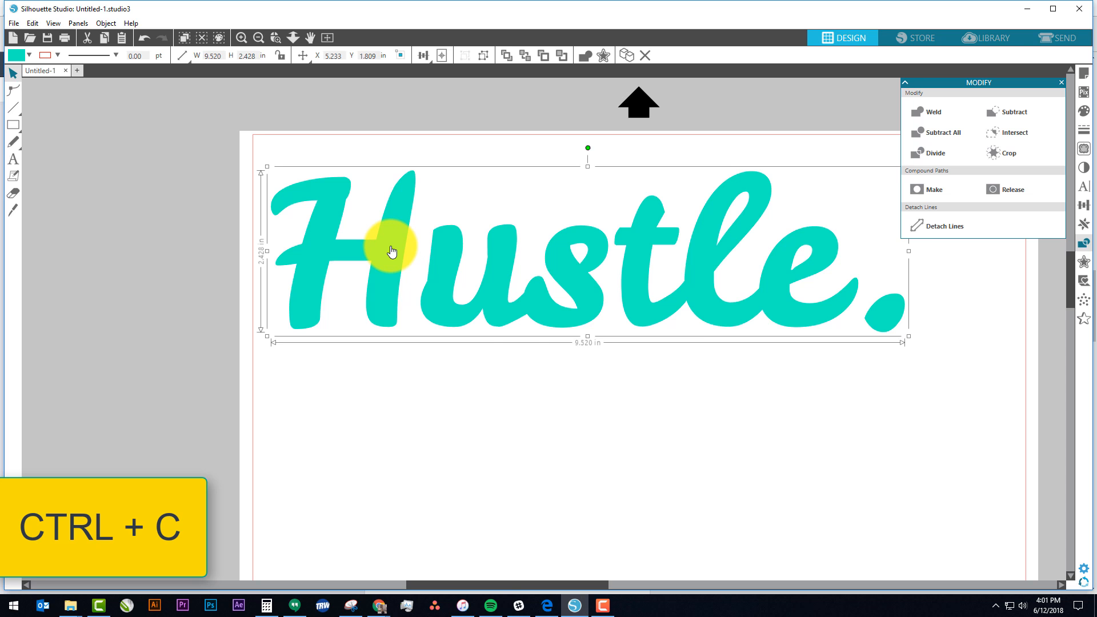
key(ctrl+v)
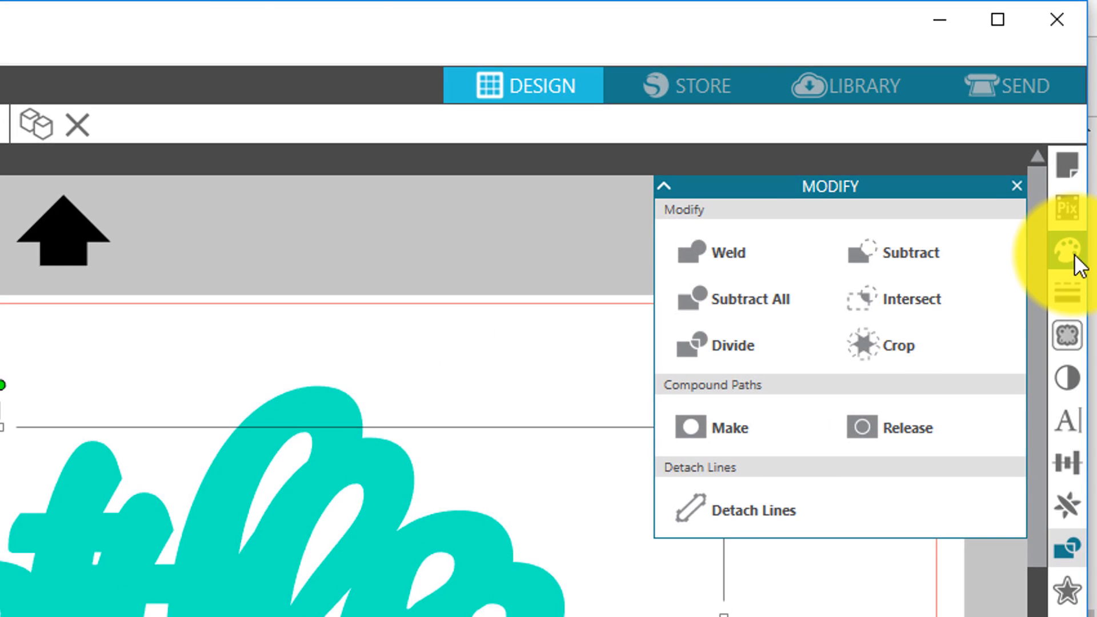
click(1085, 112)
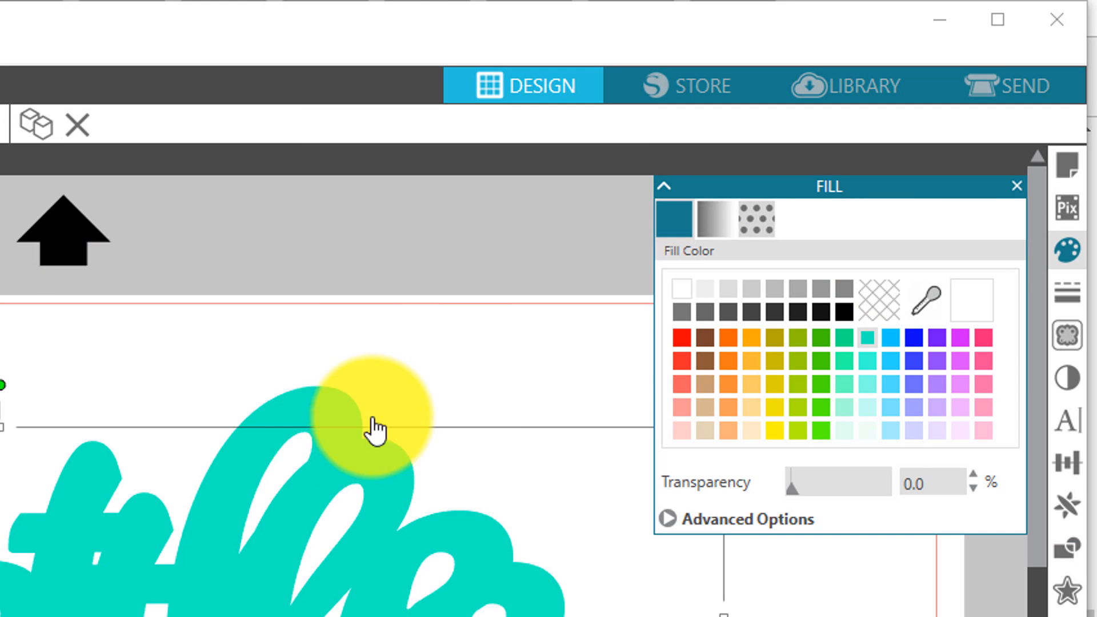
click(683, 338)
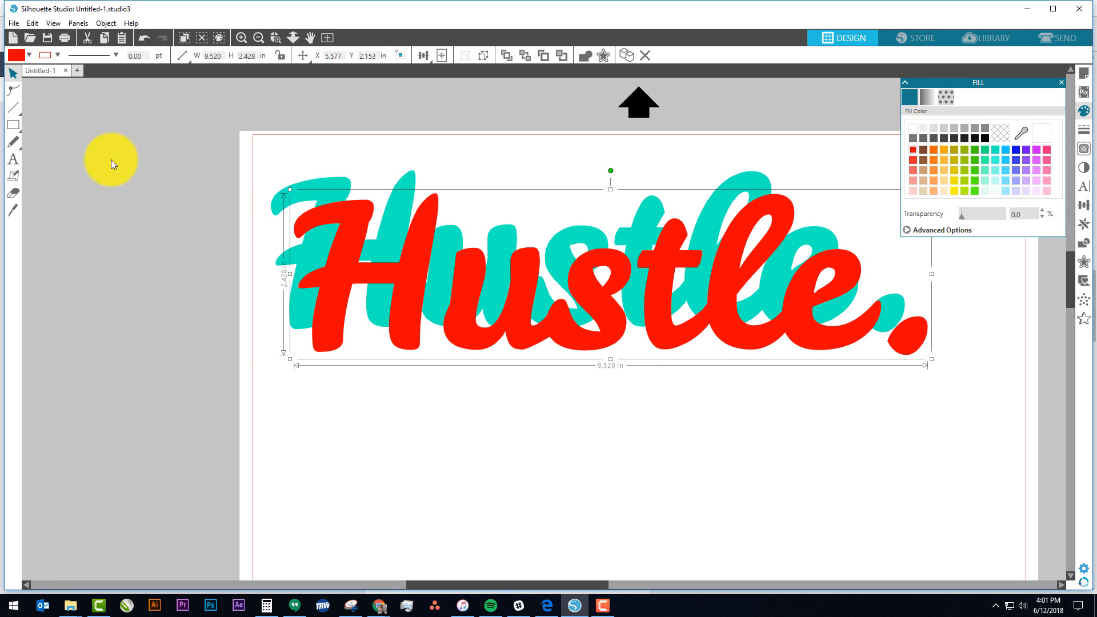
Step: Position the red copy over the turquoise word, offset slightly up and to the left, leaving a thin turquoise shadow edge
drag(349, 267, 325, 252)
click(370, 183)
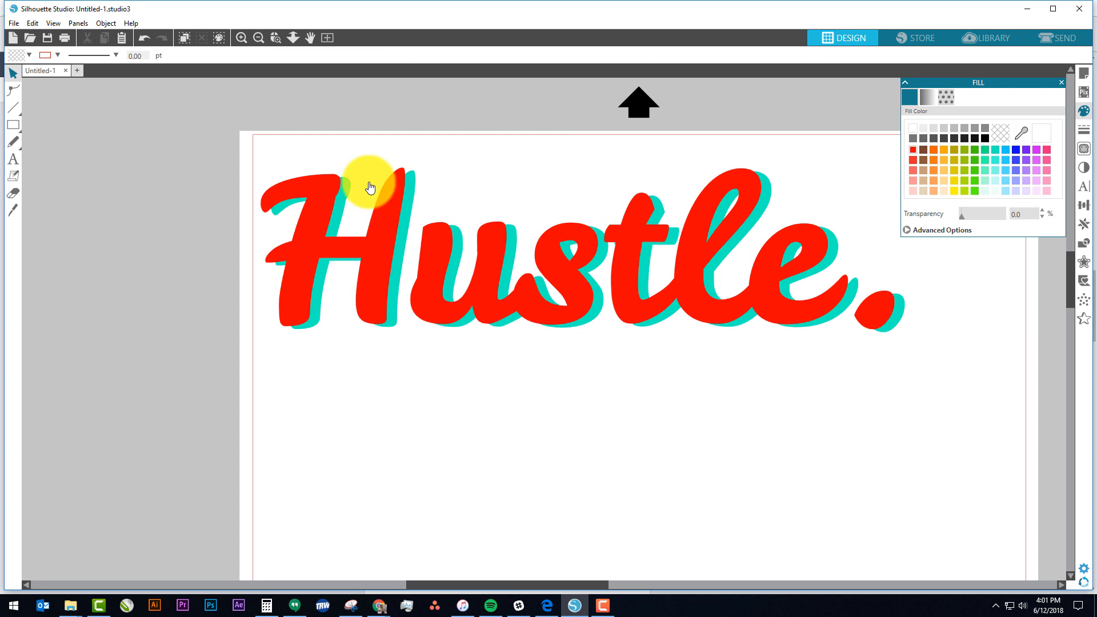
drag(689, 246, 698, 326)
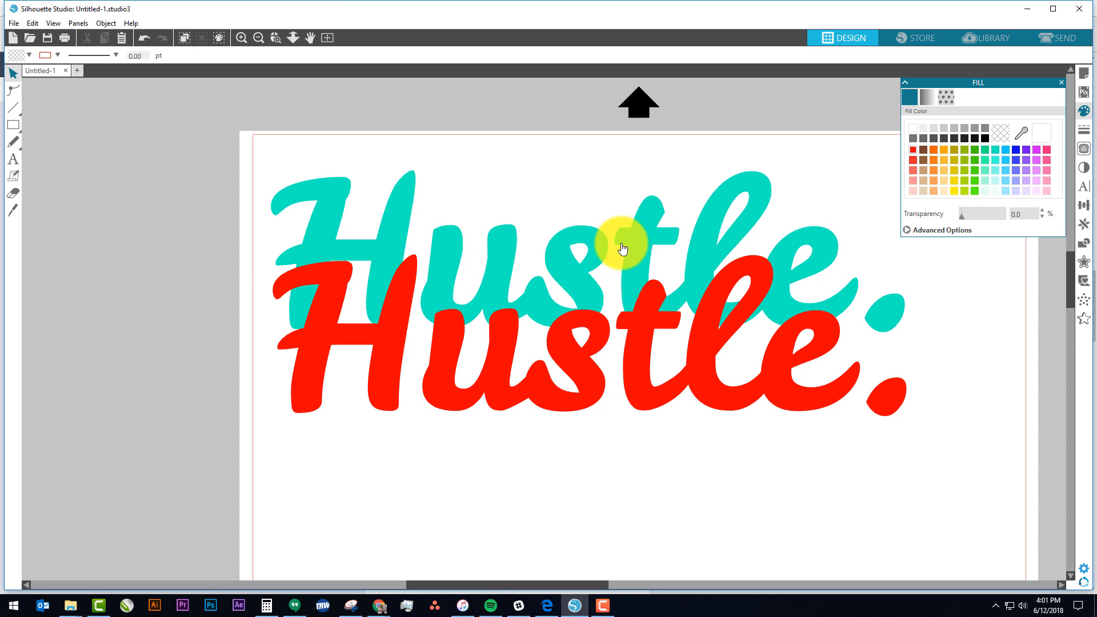
drag(644, 311, 638, 259)
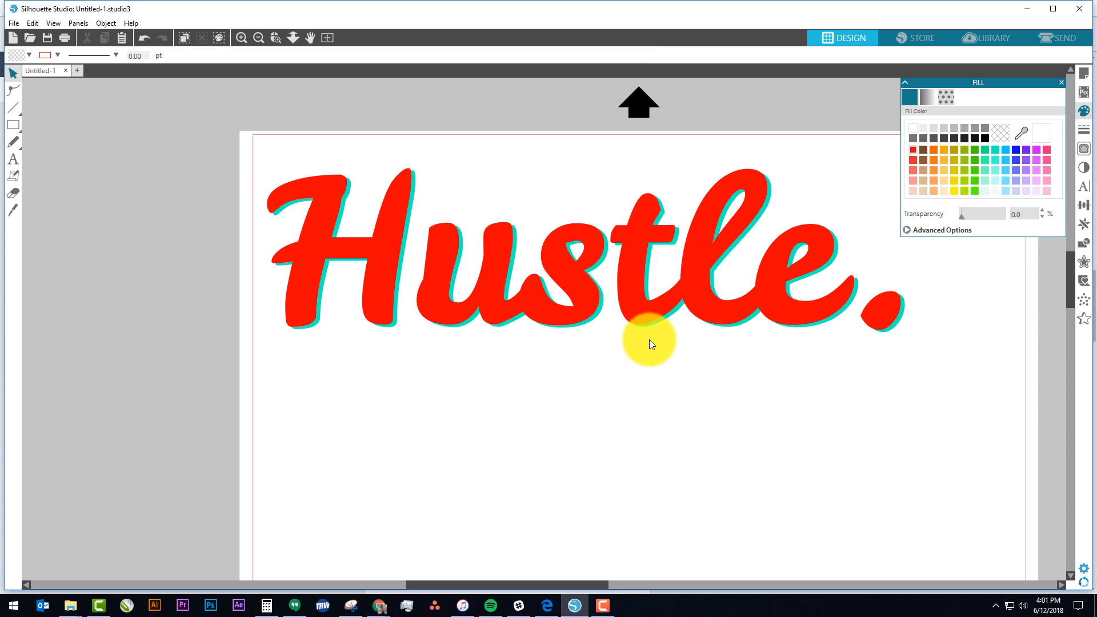
right_click(865, 330)
click(787, 443)
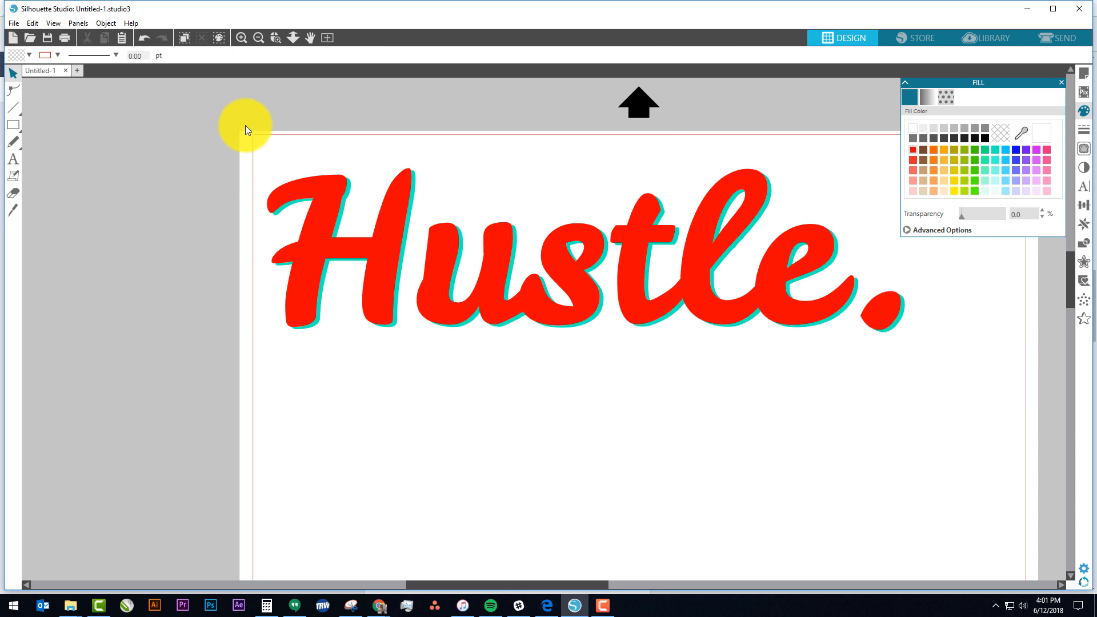
Step: Select both words and subtract the red copy from the turquoise one, leaving only the shadow slivers
drag(218, 97, 1000, 431)
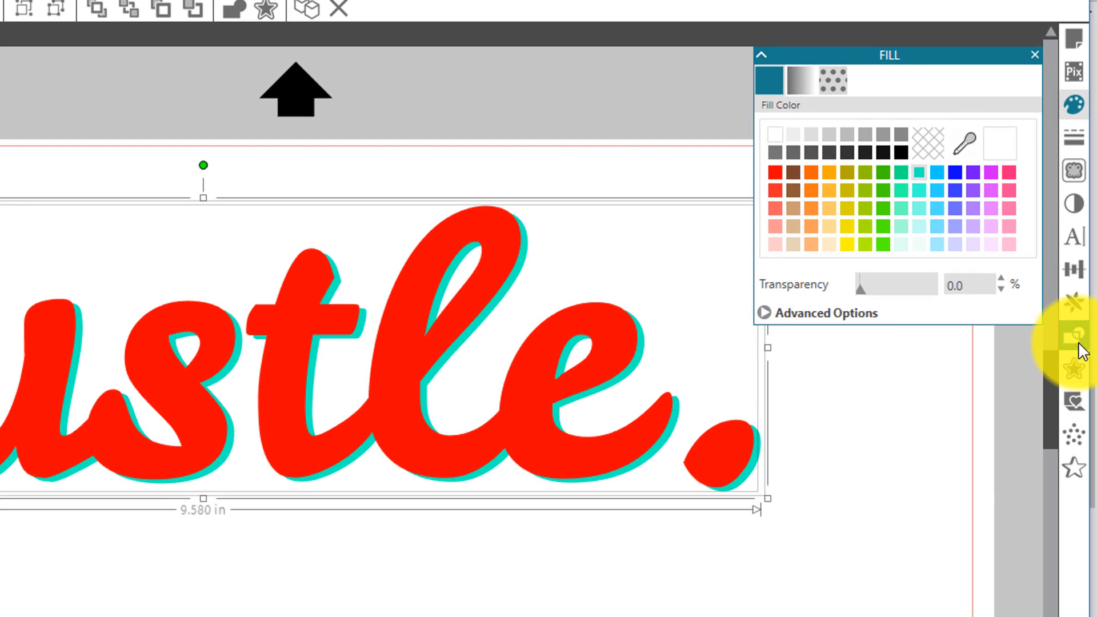
click(1080, 346)
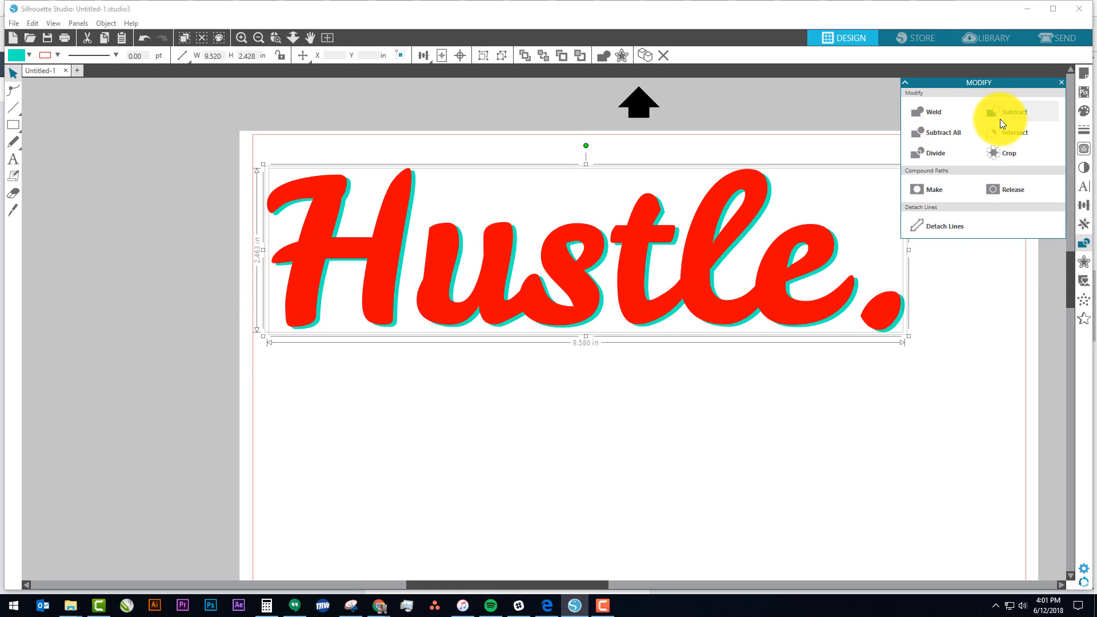
click(985, 117)
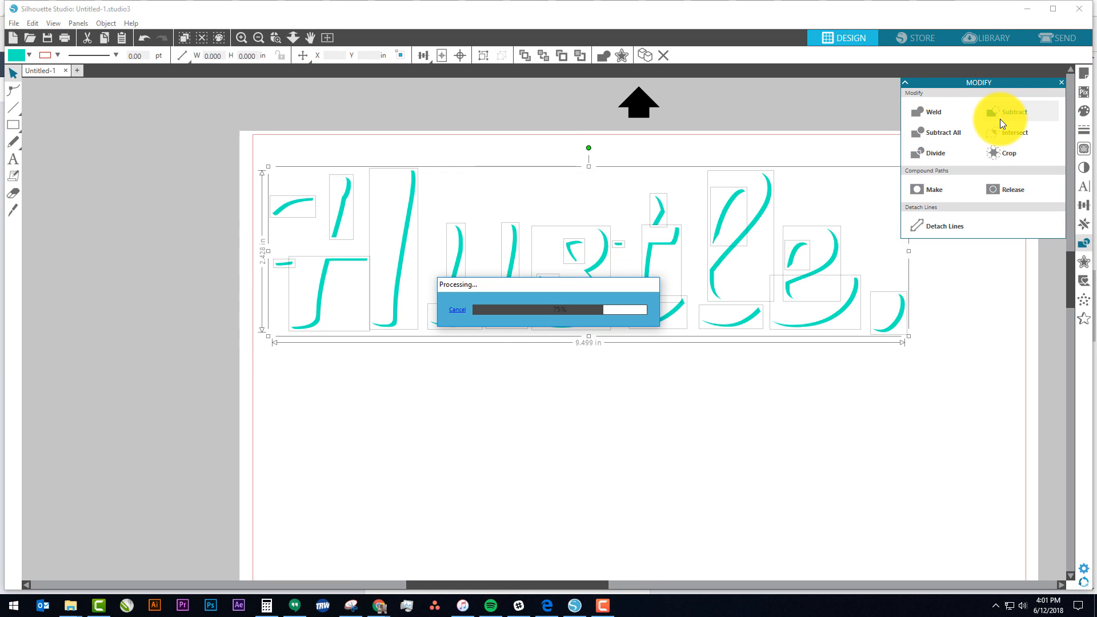
click(580, 433)
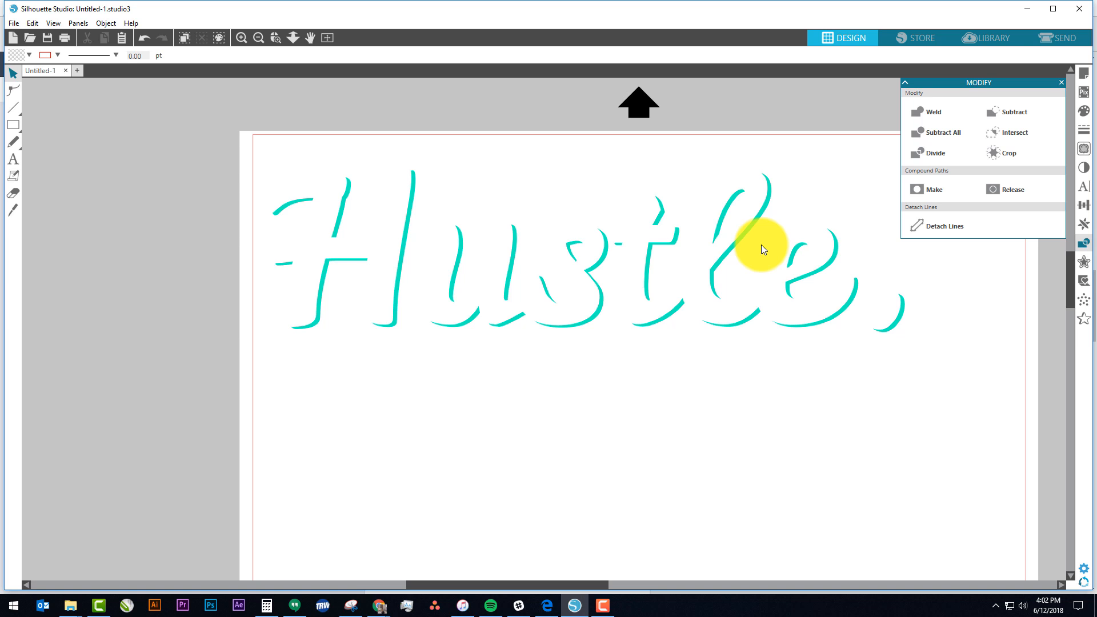
Step: Fill the two small slivers at the left of the H and its tall right-hand stroke with pink
click(286, 209)
shift+click(288, 265)
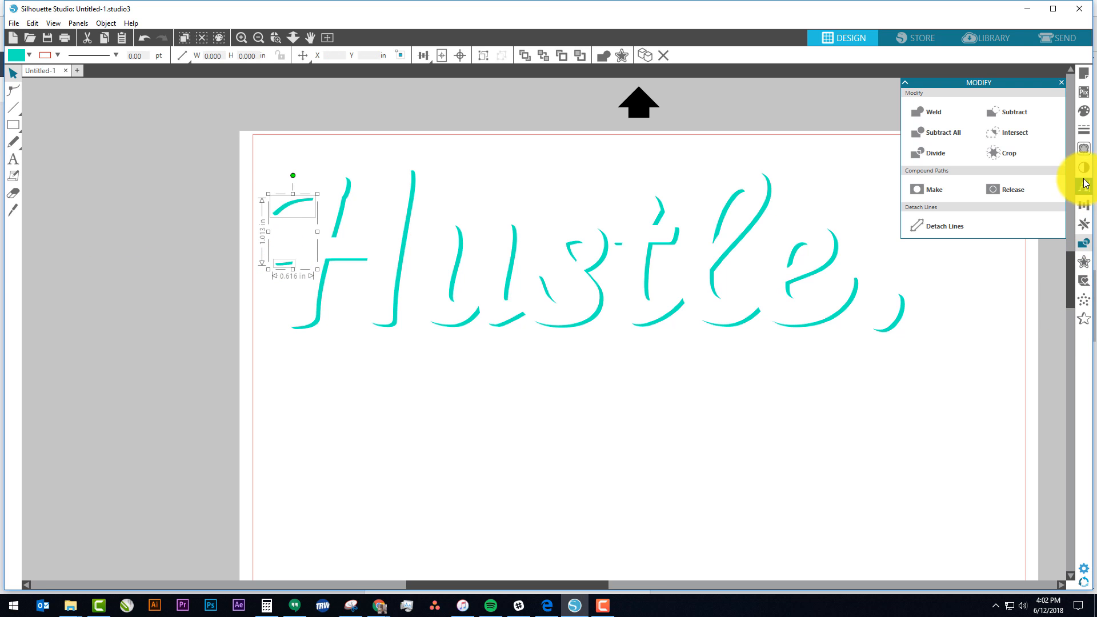
click(1085, 110)
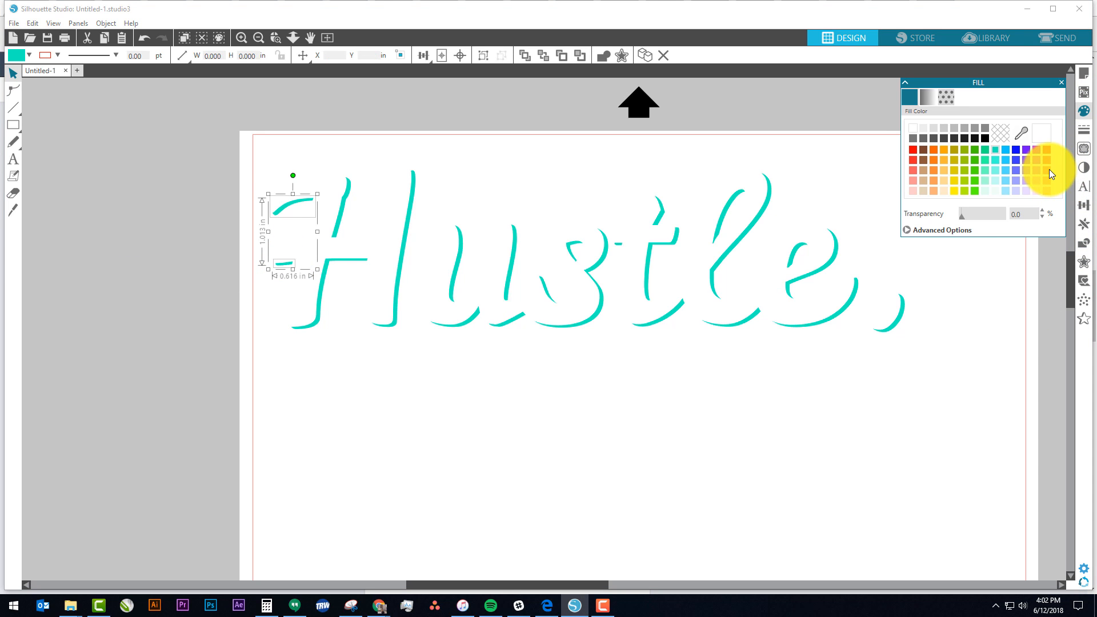
click(1049, 171)
click(647, 425)
click(410, 196)
click(1049, 170)
click(640, 420)
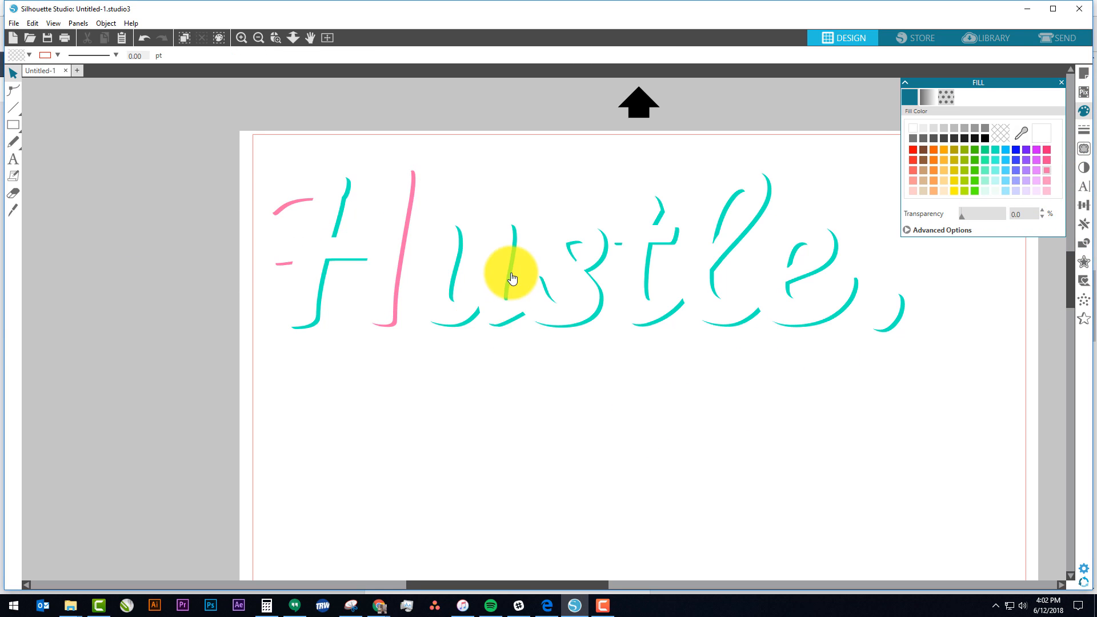
Step: Fill the right-hand stroke of the u and the small upper inner sliver of the s with pink
click(513, 279)
click(1049, 170)
click(705, 362)
click(574, 248)
click(1049, 170)
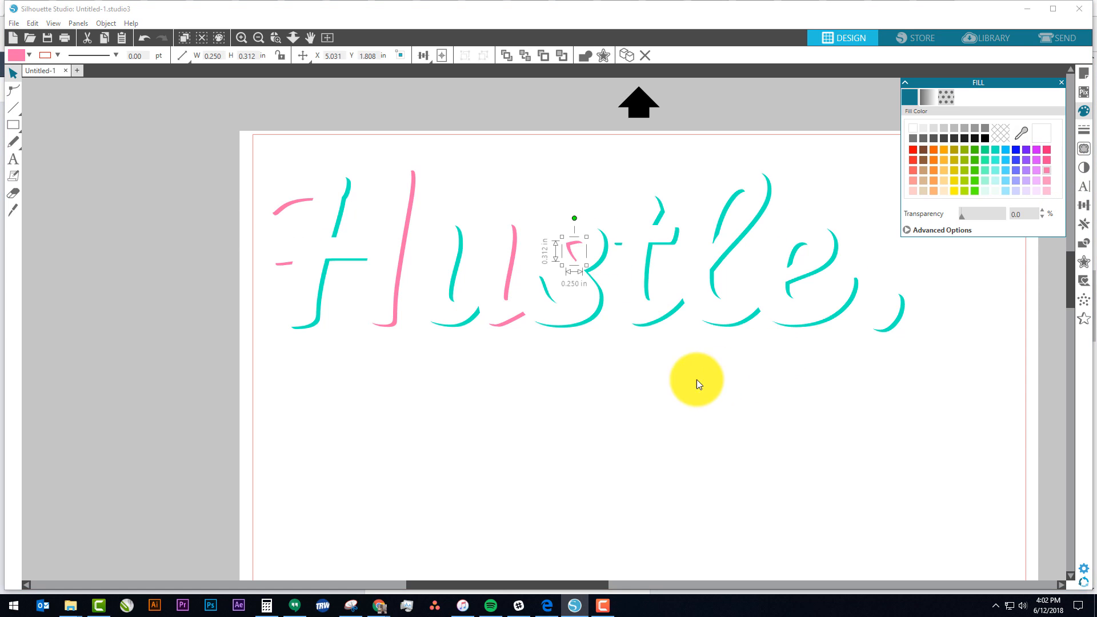
click(696, 384)
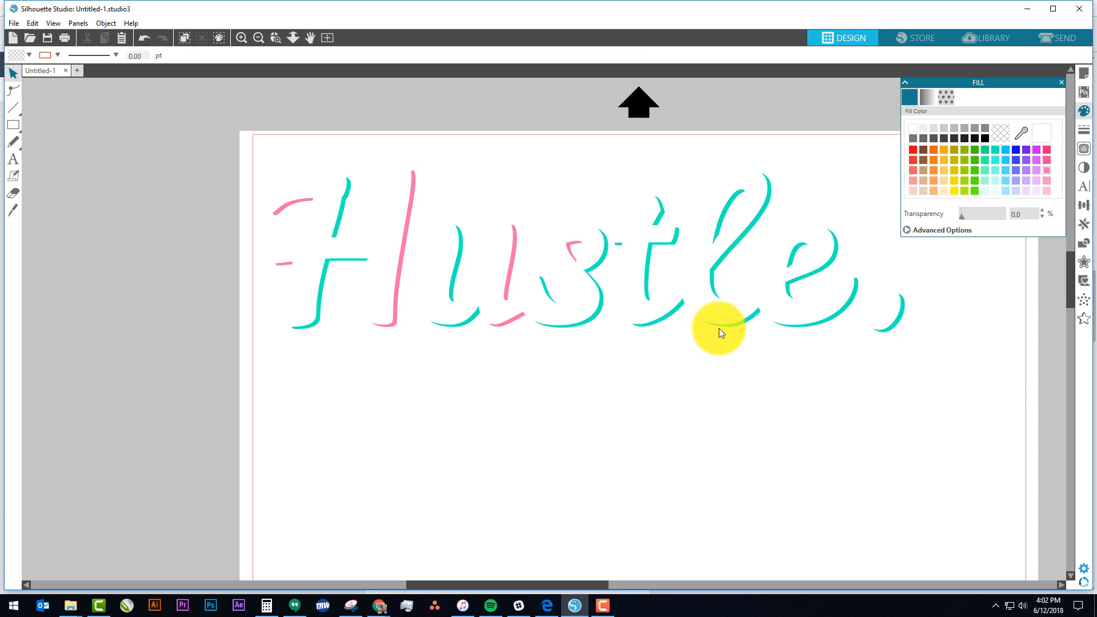
Step: Delete the tiny sliver between the s and the t, and fill the t's crossbar stroke and lower curve with pink
click(618, 247)
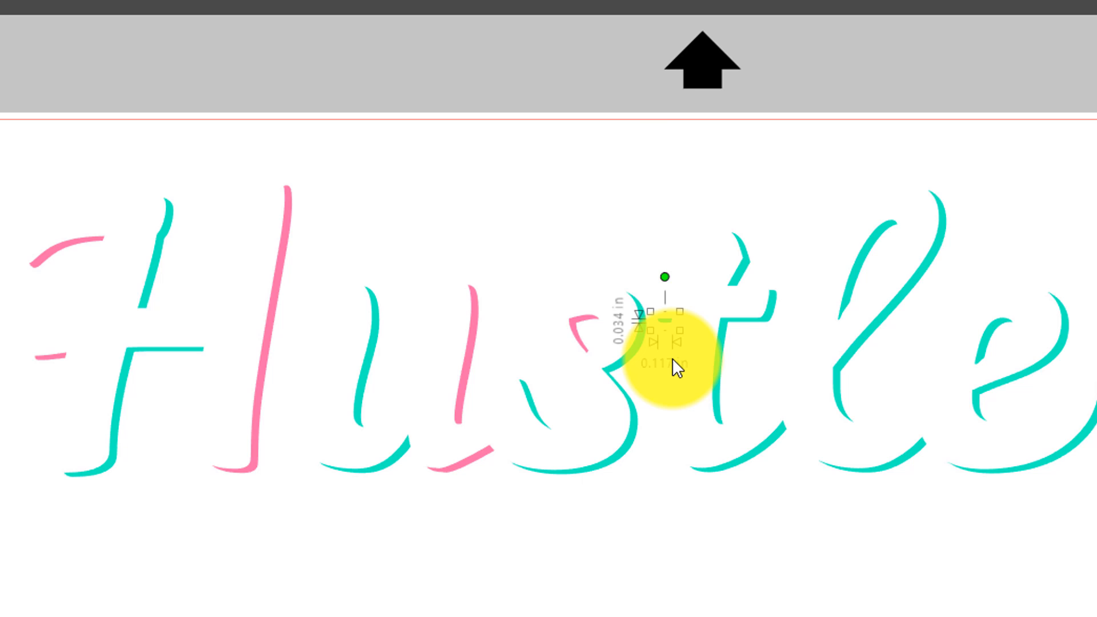
key(Delete)
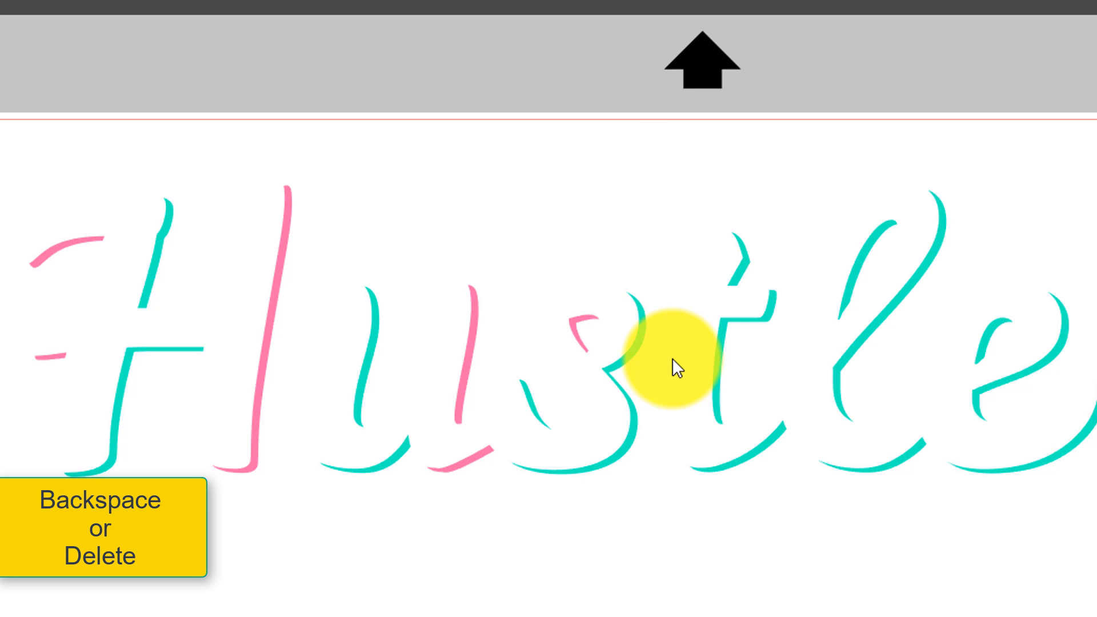
click(718, 331)
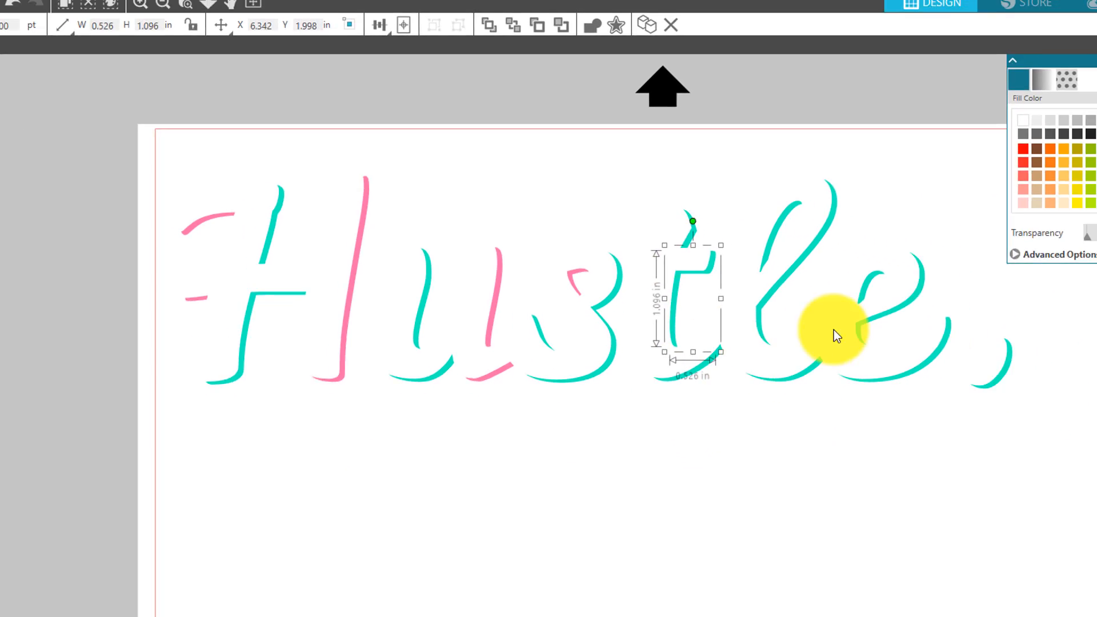
click(1047, 170)
click(697, 371)
click(1047, 170)
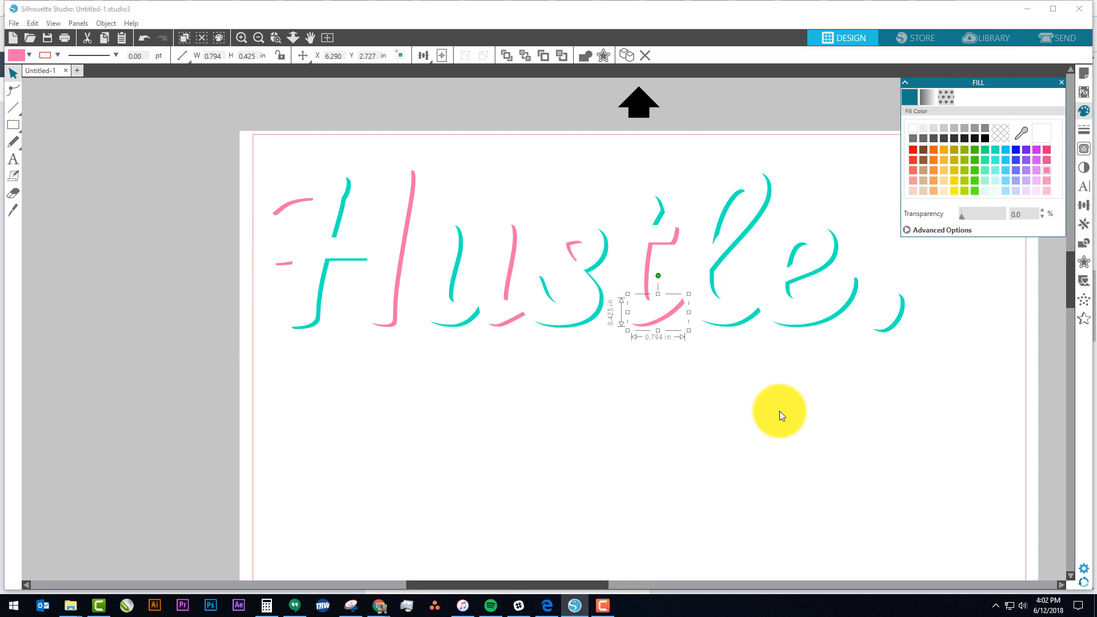
Step: Fill the upper inner sliver of the l, the large loop stroke of the e and the period's sliver with pink
click(732, 222)
click(1047, 170)
click(791, 260)
click(1047, 170)
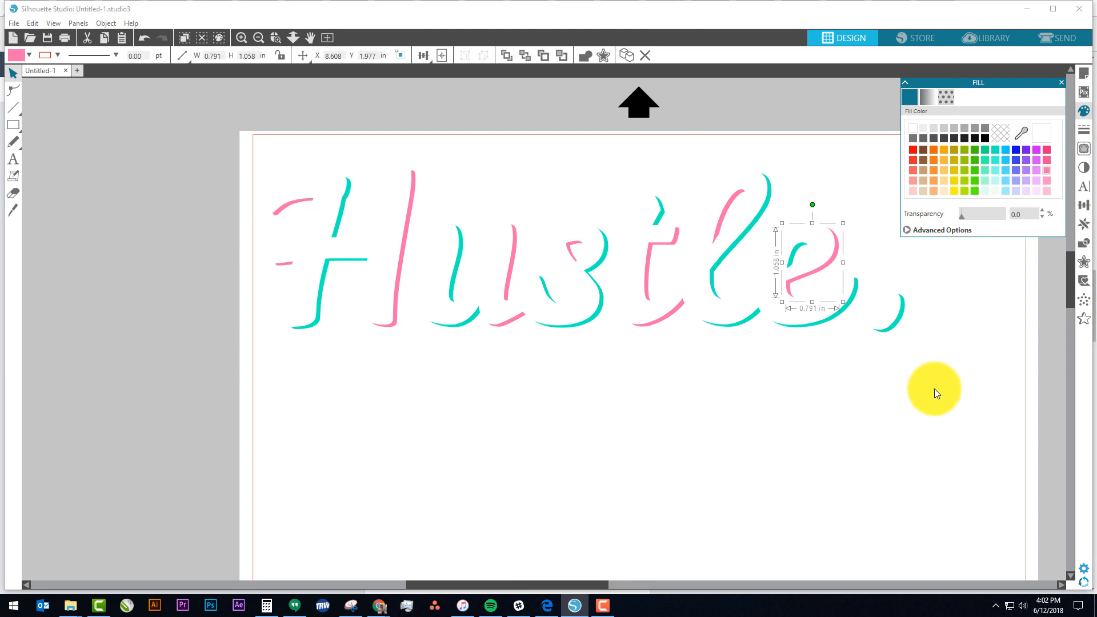
click(902, 305)
click(1046, 170)
click(834, 404)
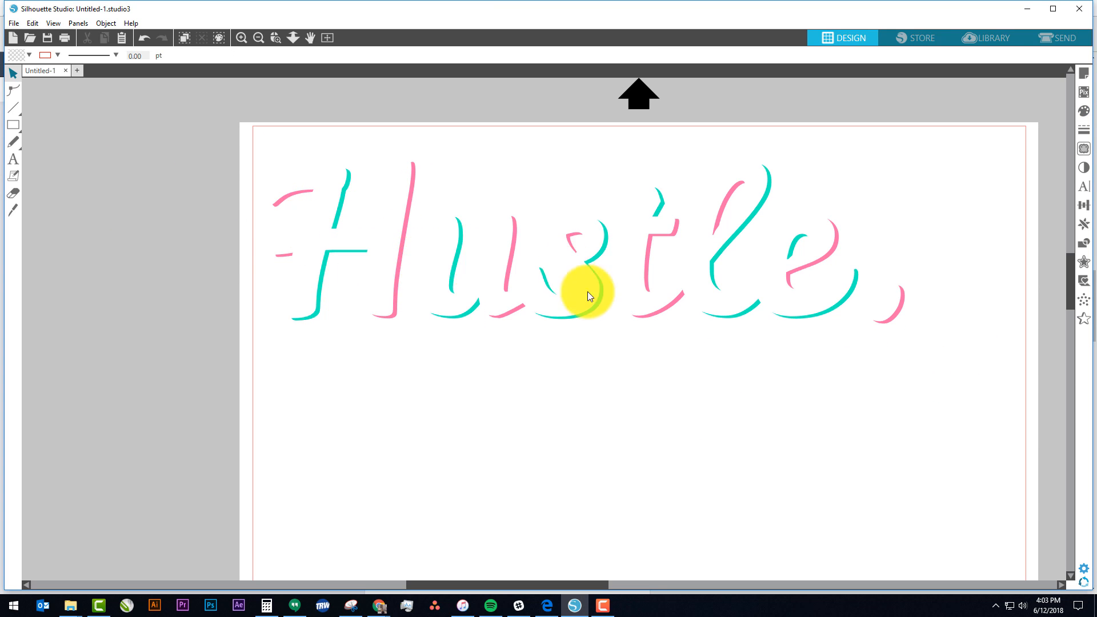
Step: Draw a black-filled rectangle about 9.9 by 2.9 inches covering the whole word
click(30, 54)
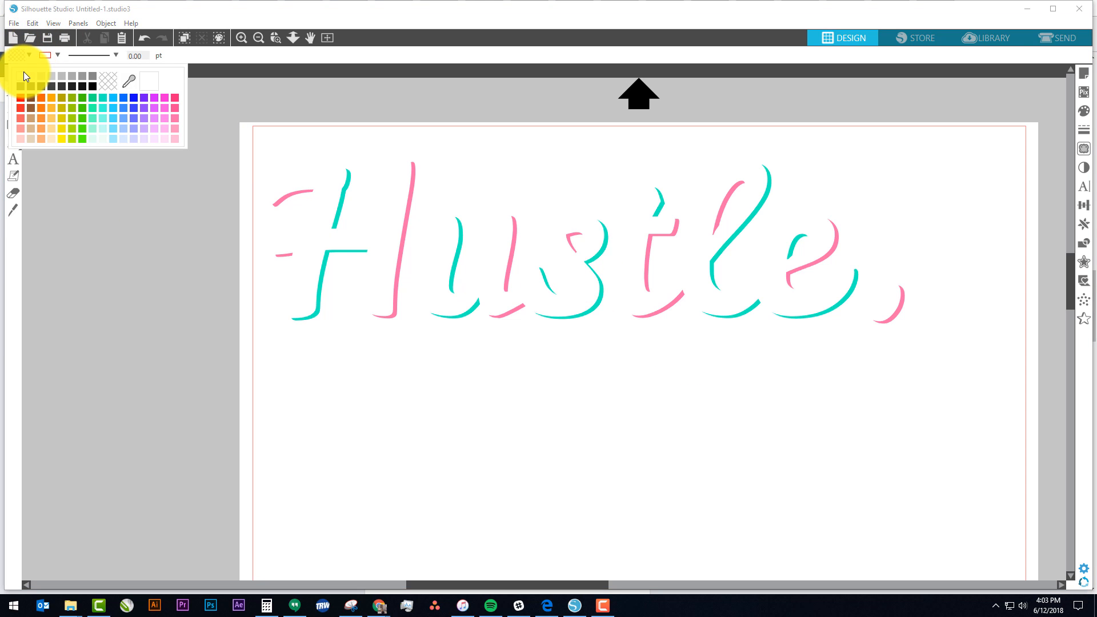
click(93, 86)
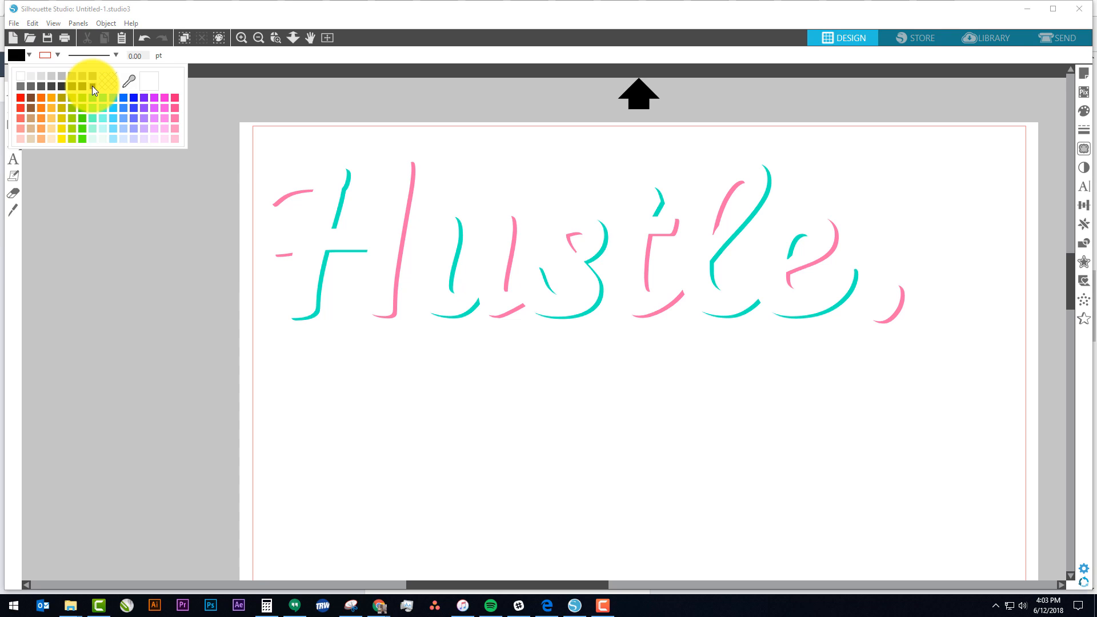
click(14, 125)
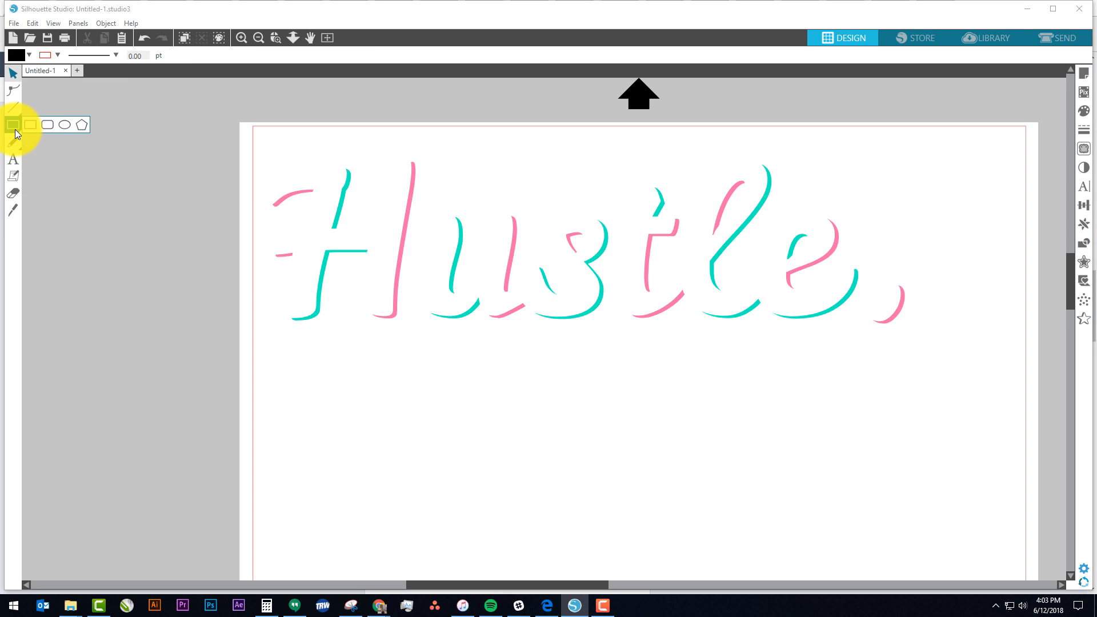
drag(261, 155, 417, 227)
mouse_move(593, 312)
mouse_down()
mouse_move(815, 358)
mouse_move(920, 349)
mouse_up()
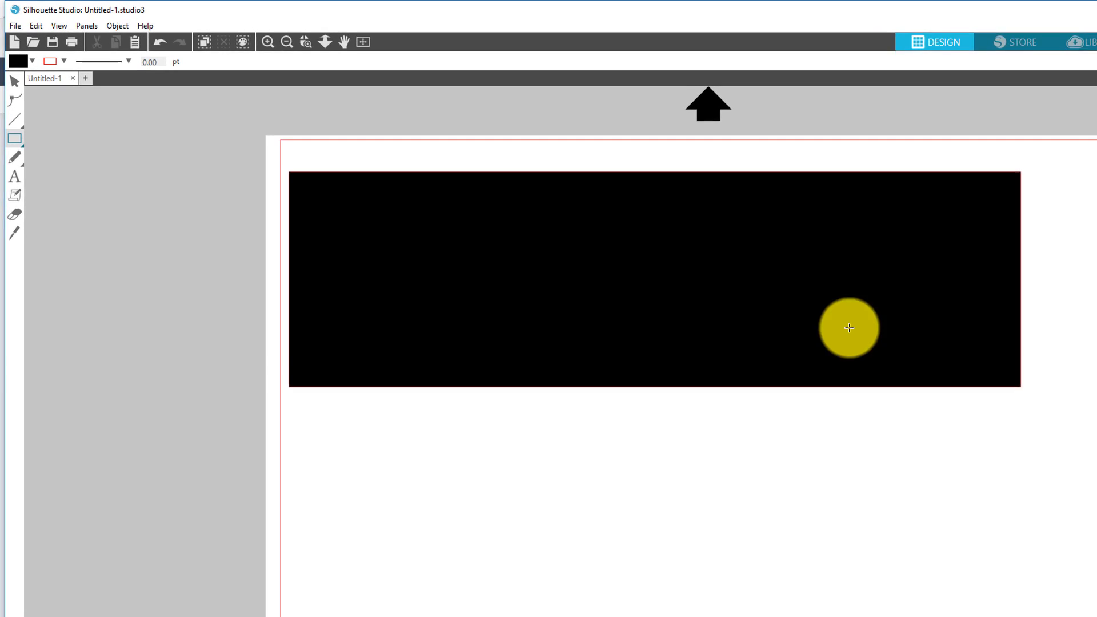
Step: Send the black rectangle behind the shadow slivers and shift it up slightly to frame the word
click(12, 73)
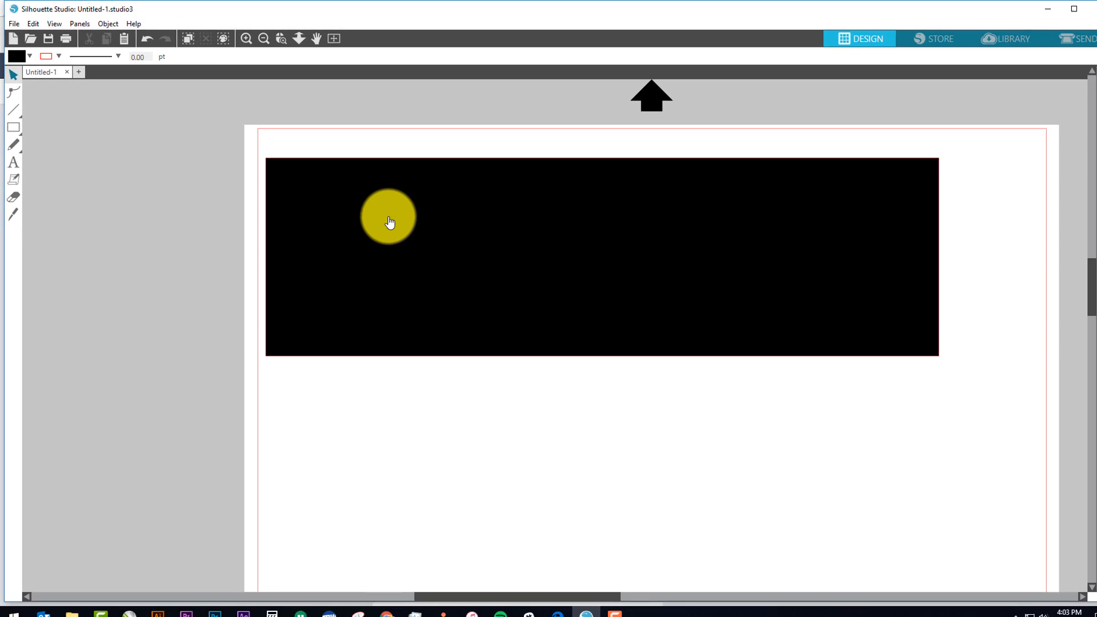
click(641, 370)
right_click(644, 367)
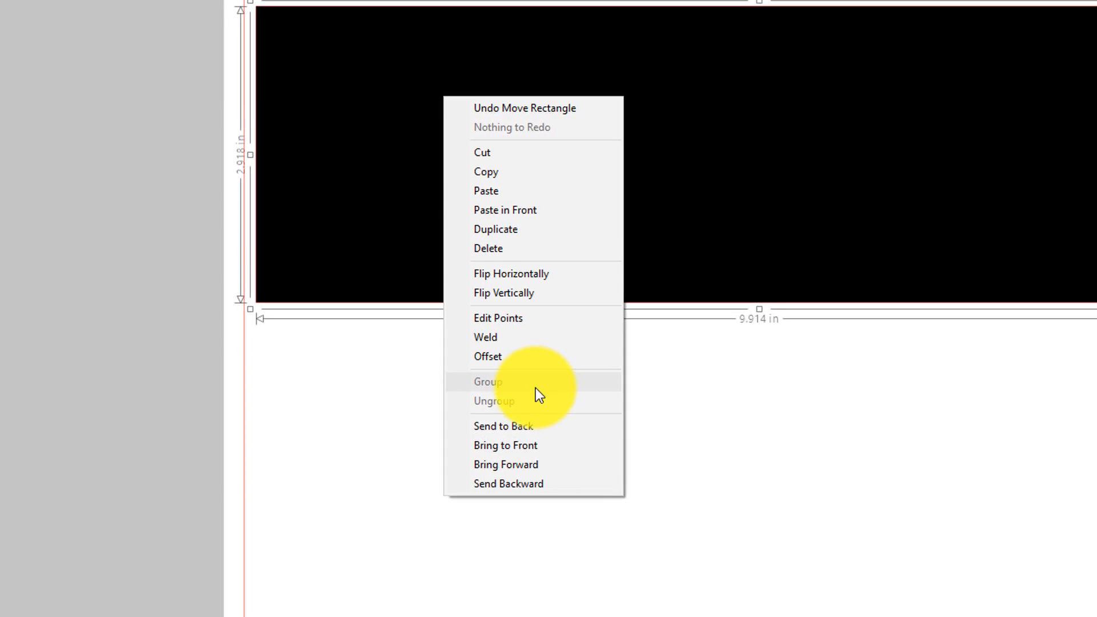
click(440, 429)
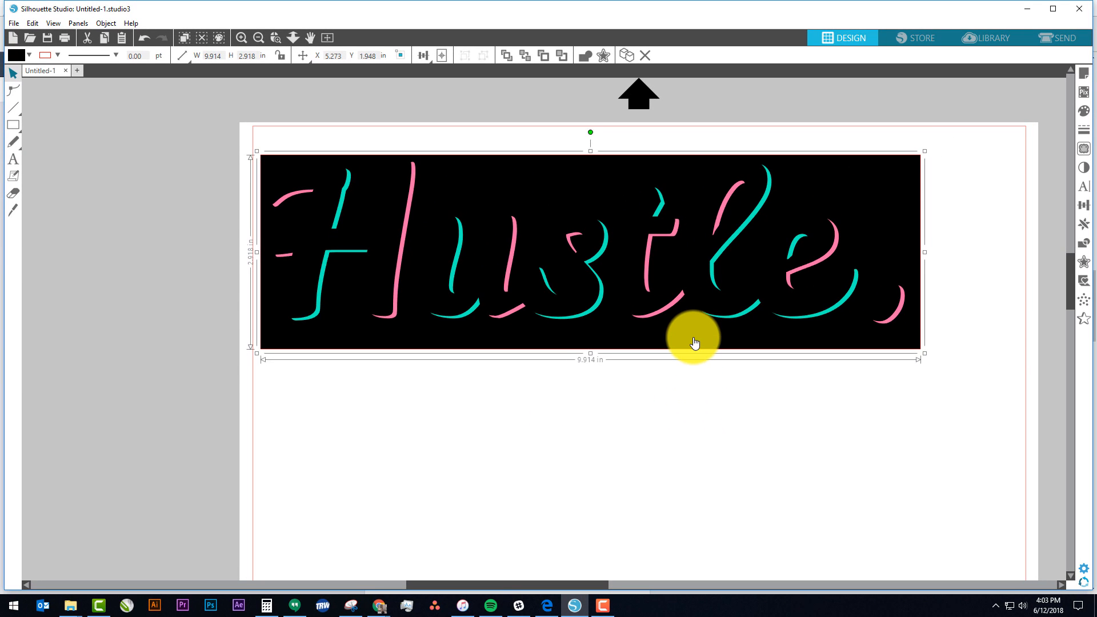
drag(694, 342, 694, 340)
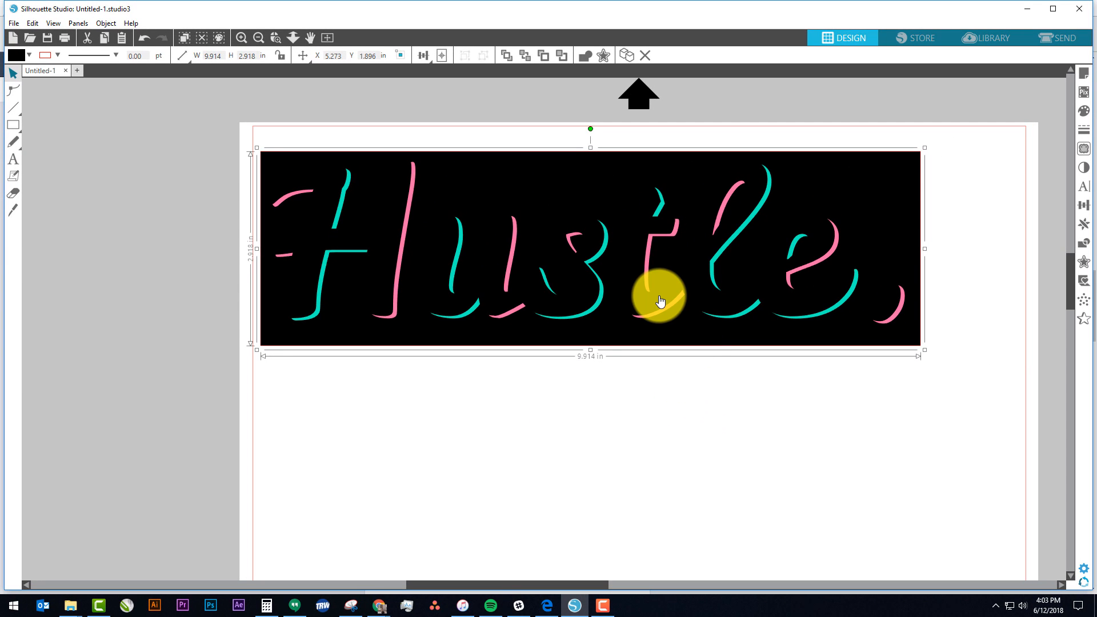
Step: Select the rectangle with all the shadow slivers and flip the whole design horizontally
click(155, 79)
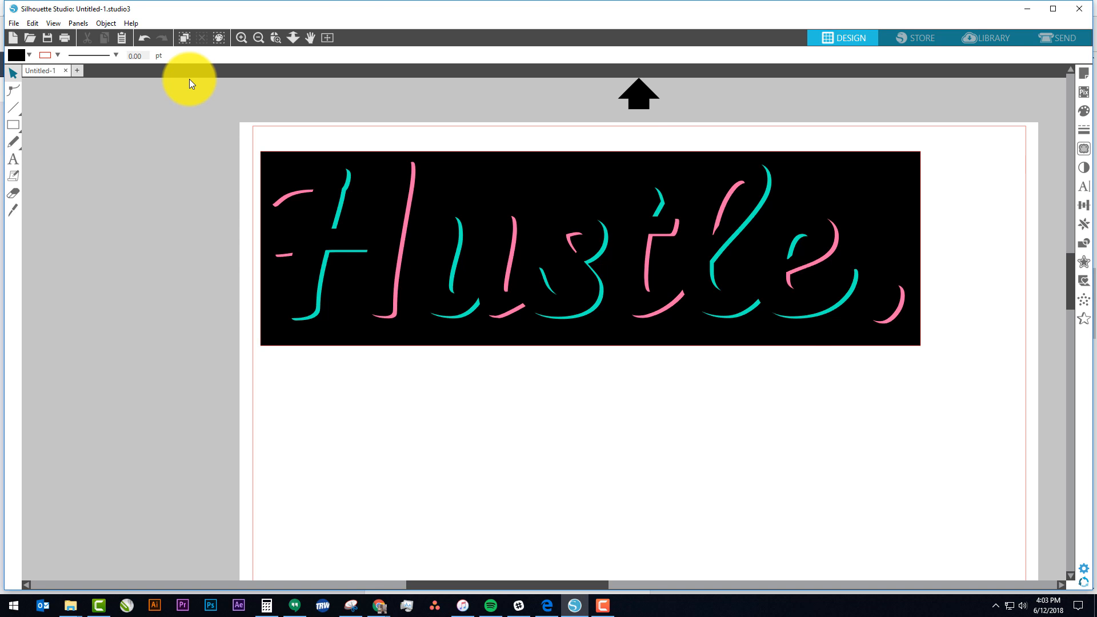
drag(931, 396, 150, 115)
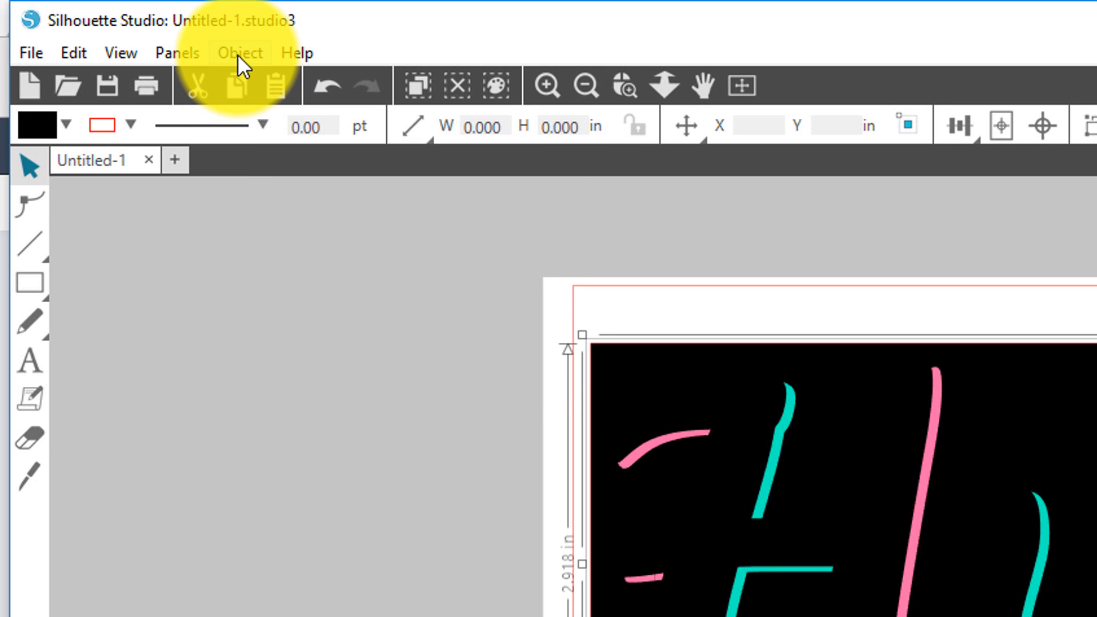
click(238, 53)
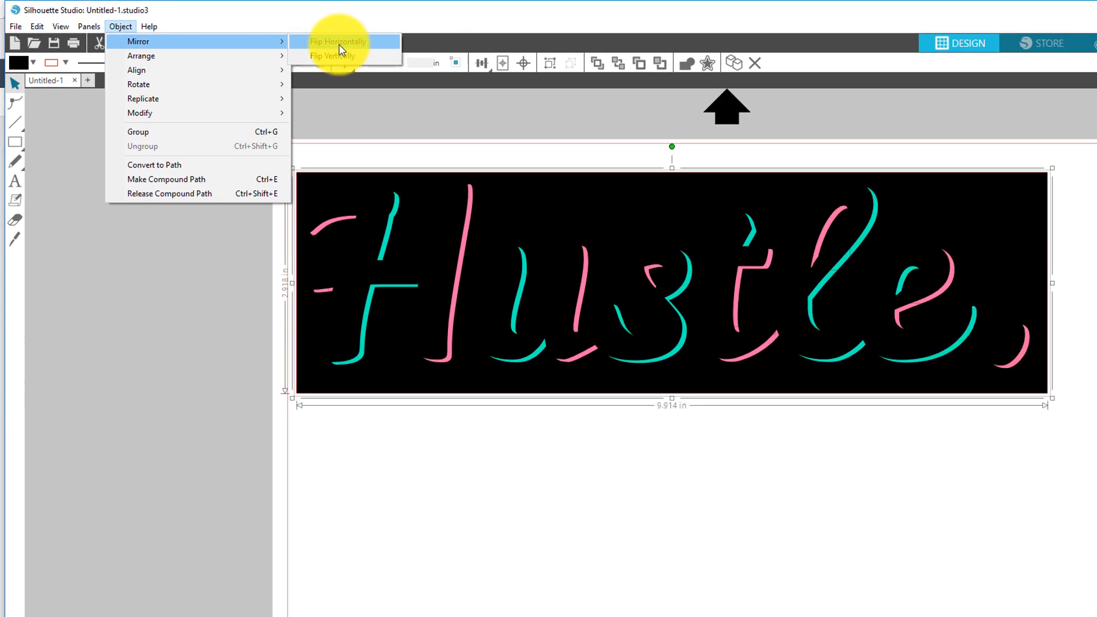
click(605, 76)
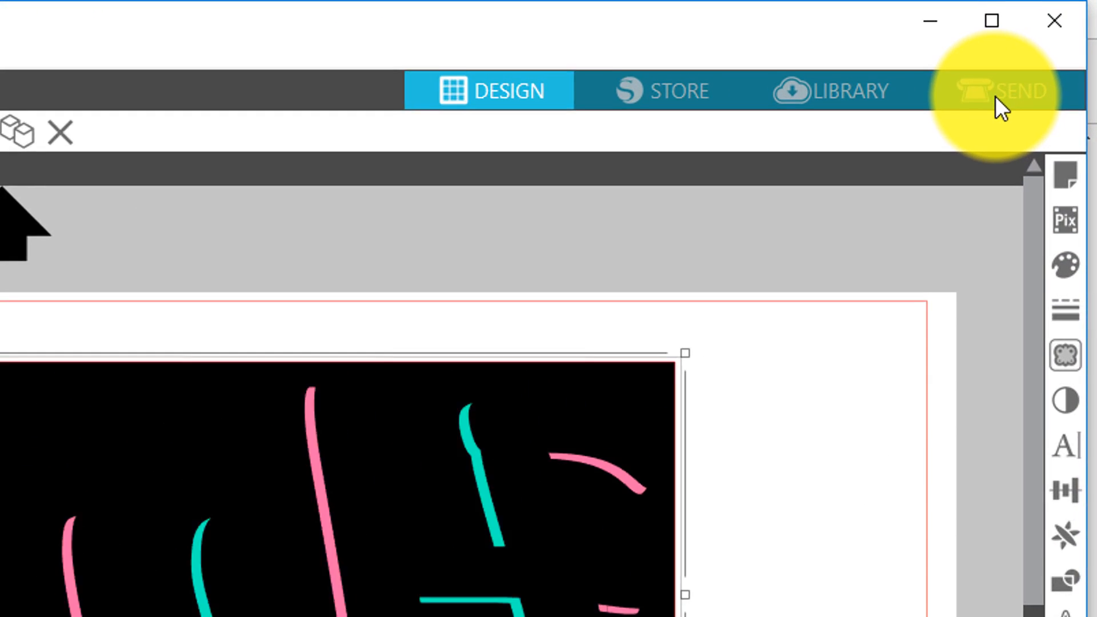
Step: Set the design's cut actions by fill colour and disable cutting for the pink layer
click(994, 105)
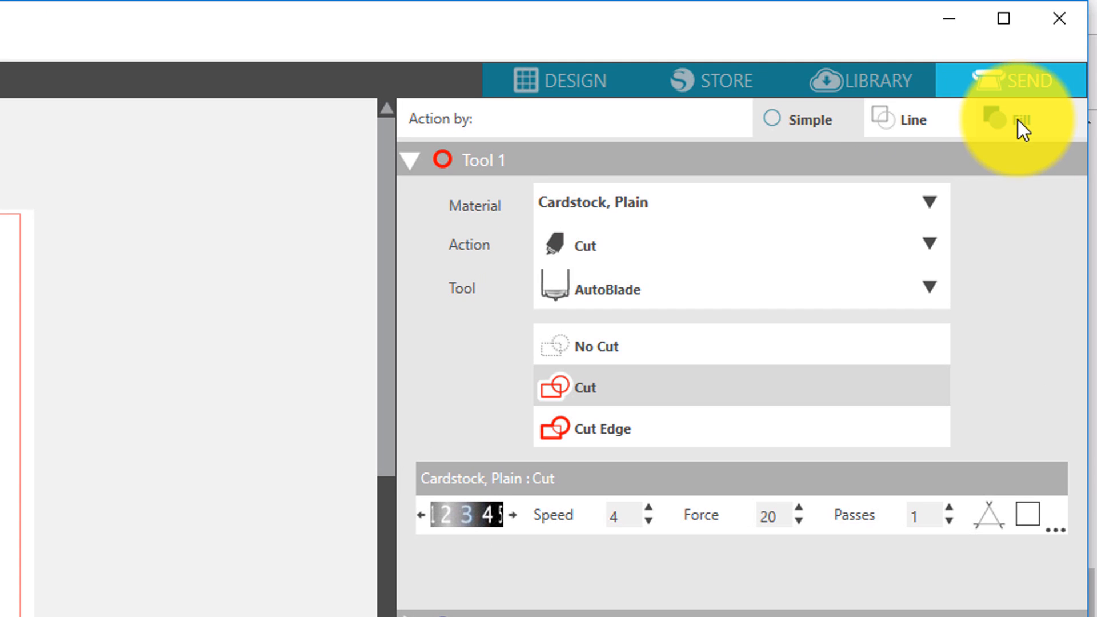
click(1017, 119)
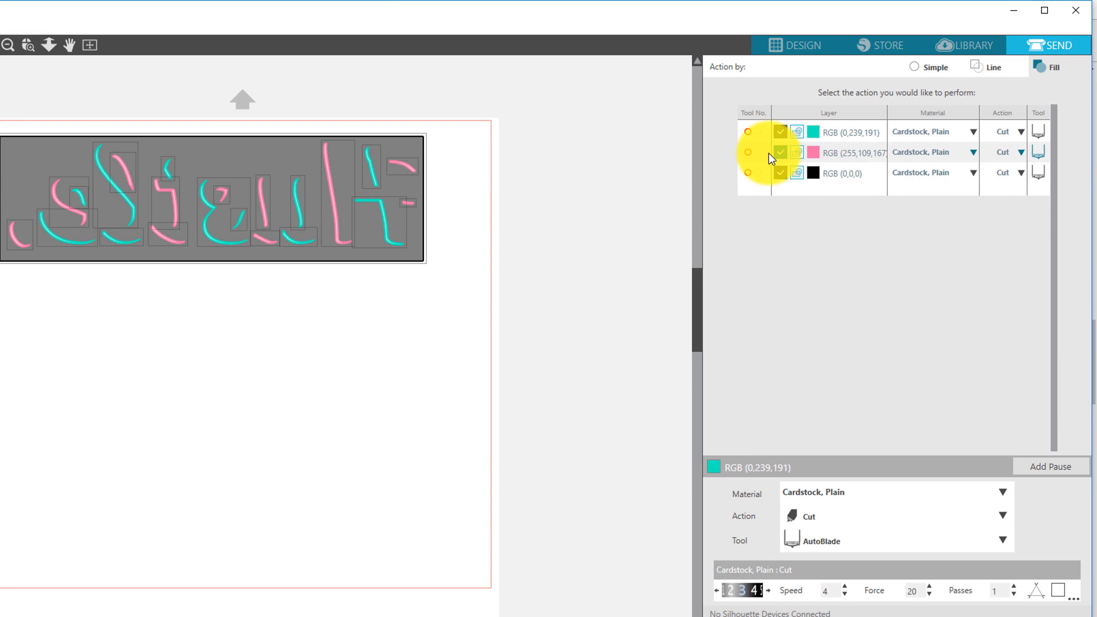
click(781, 153)
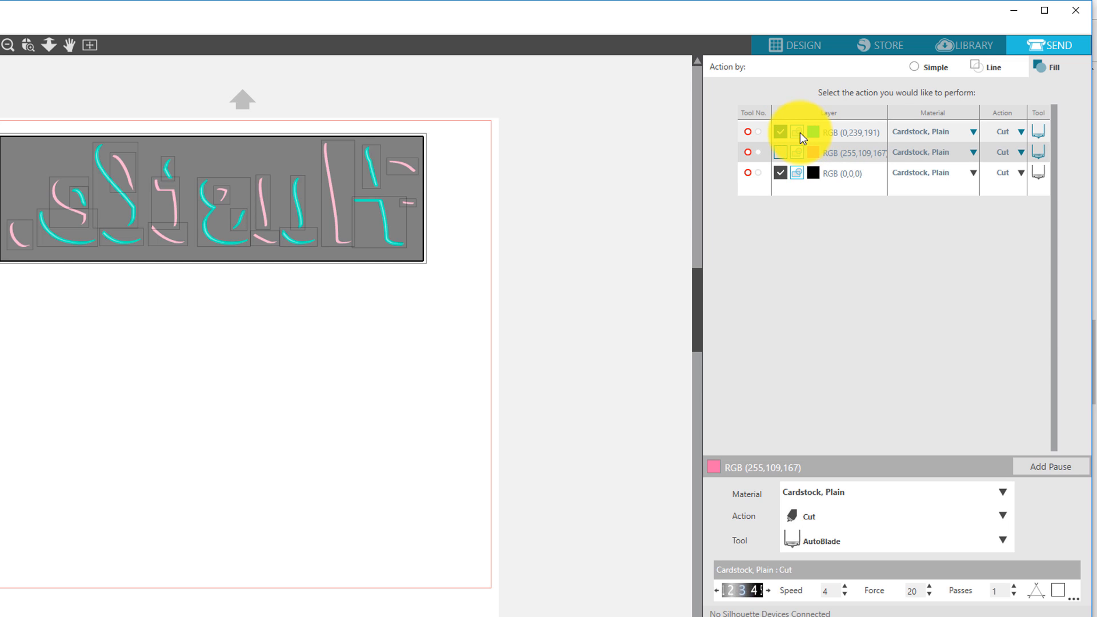
Step: Disable cutting for the turquoise layer and enable it for the pink layer
click(776, 133)
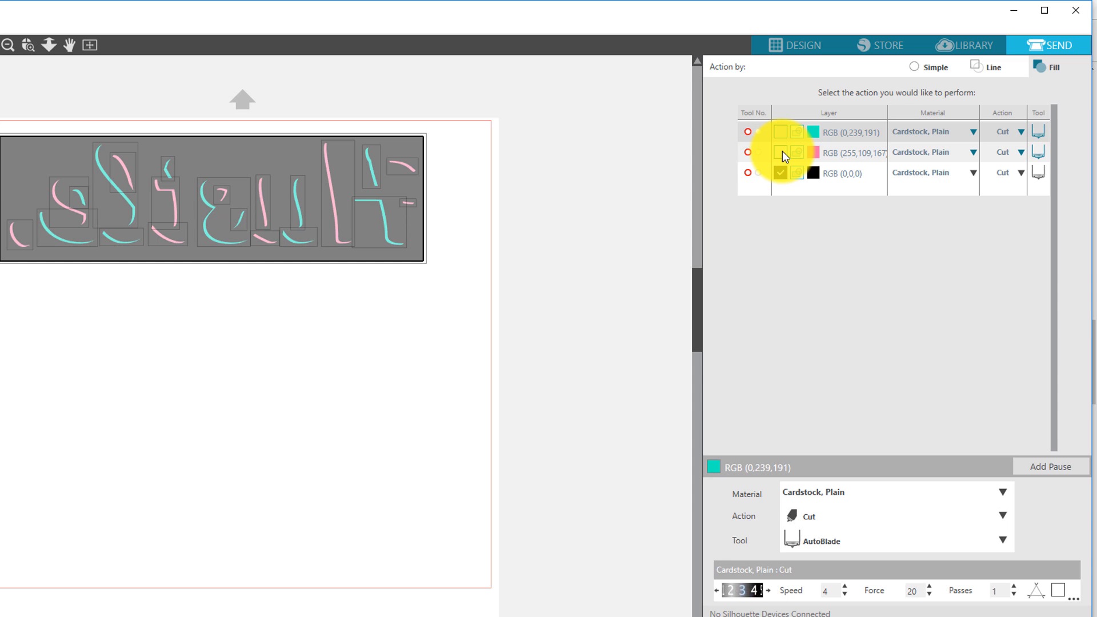
click(780, 152)
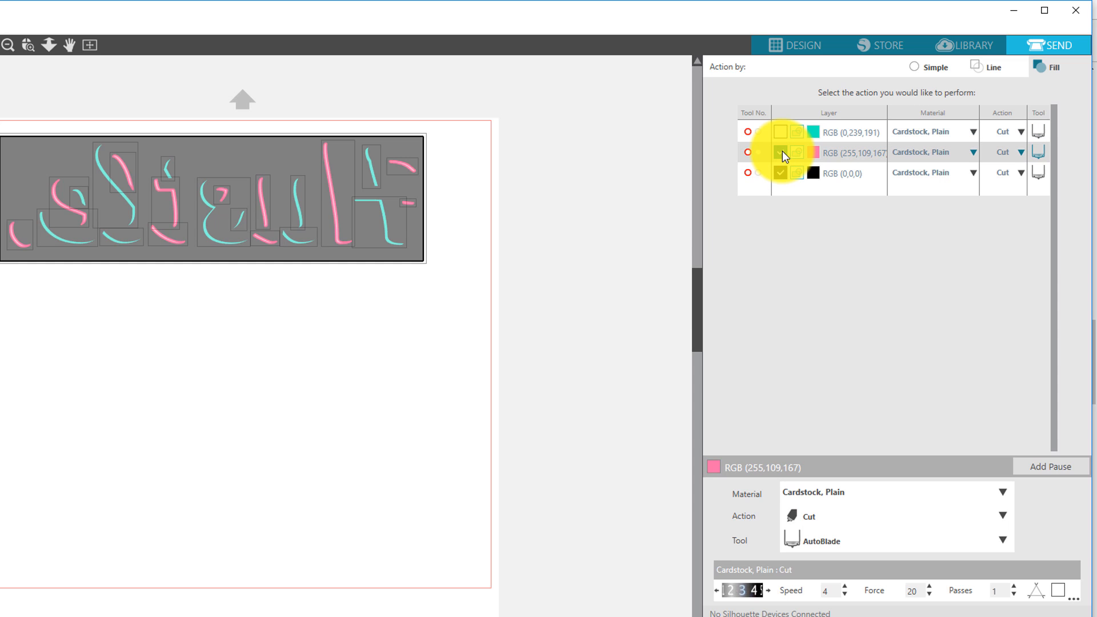